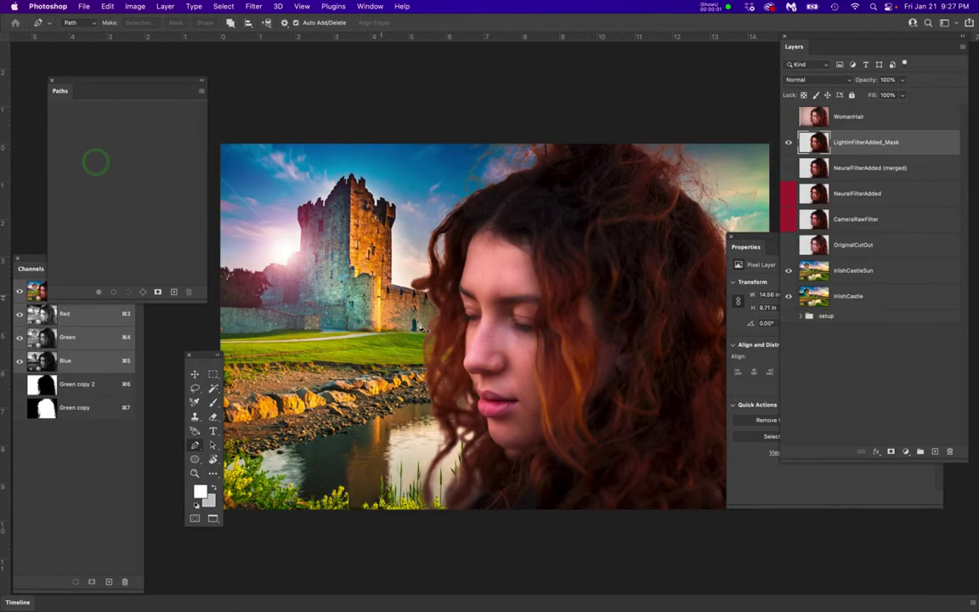
Step: Select the LightinFilterAdded_Mask layer and toggle its visibility to compare the composite
{"action": "left_click", "coordinate": [860, 142]}
{"action": "left_click", "coordinate": [788, 142]}
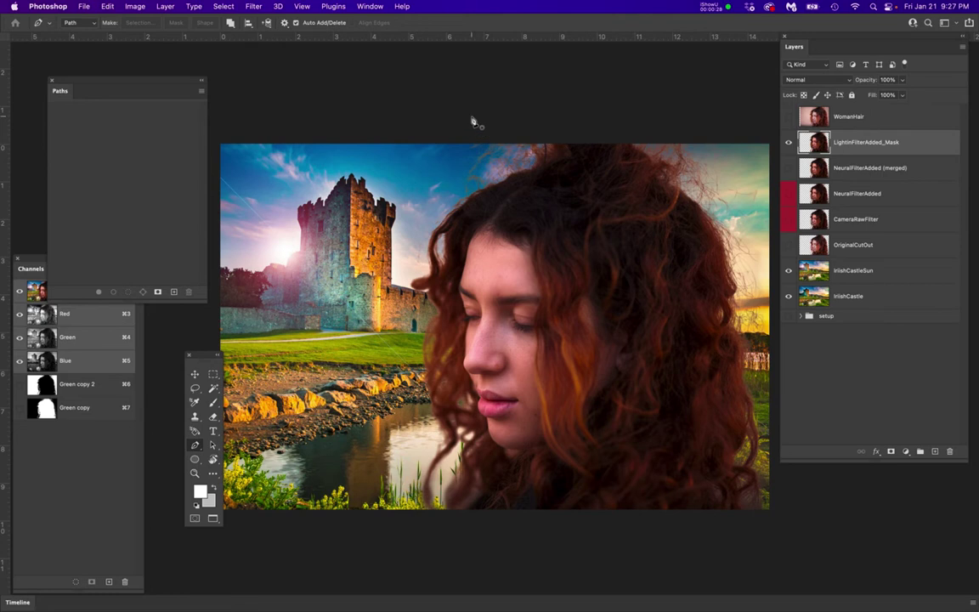
{"action": "left_click", "coordinate": [928, 143]}
Step: Duplicate LightinFilterAdded_Mask twice, hiding the original and the first copy
{"action": "left_click_drag", "start_coordinate": [932, 144], "coordinate": [935, 453]}
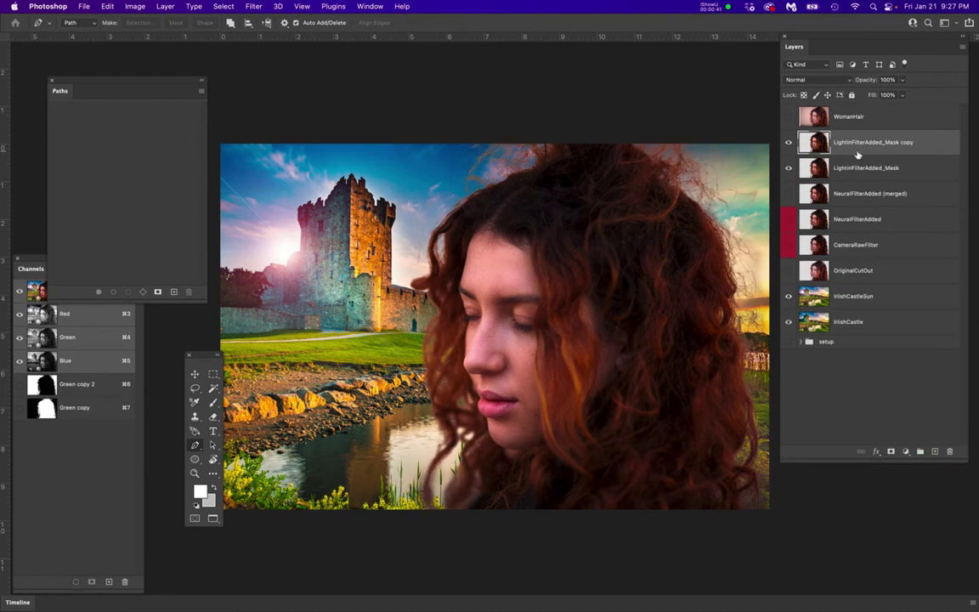
{"action": "left_click", "coordinate": [788, 143]}
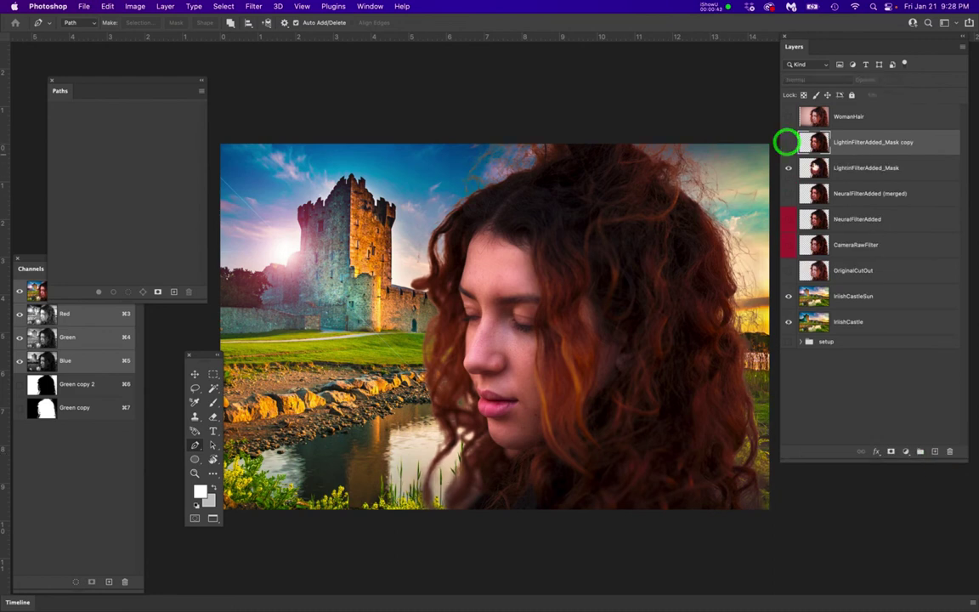
{"action": "left_click", "coordinate": [870, 170]}
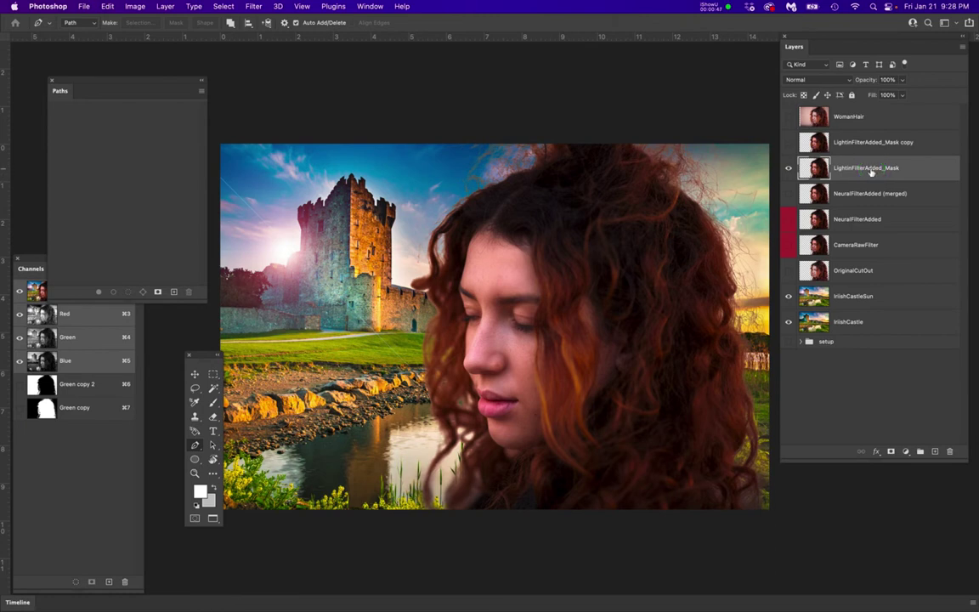
{"action": "left_click_drag", "start_coordinate": [866, 170], "coordinate": [935, 452]}
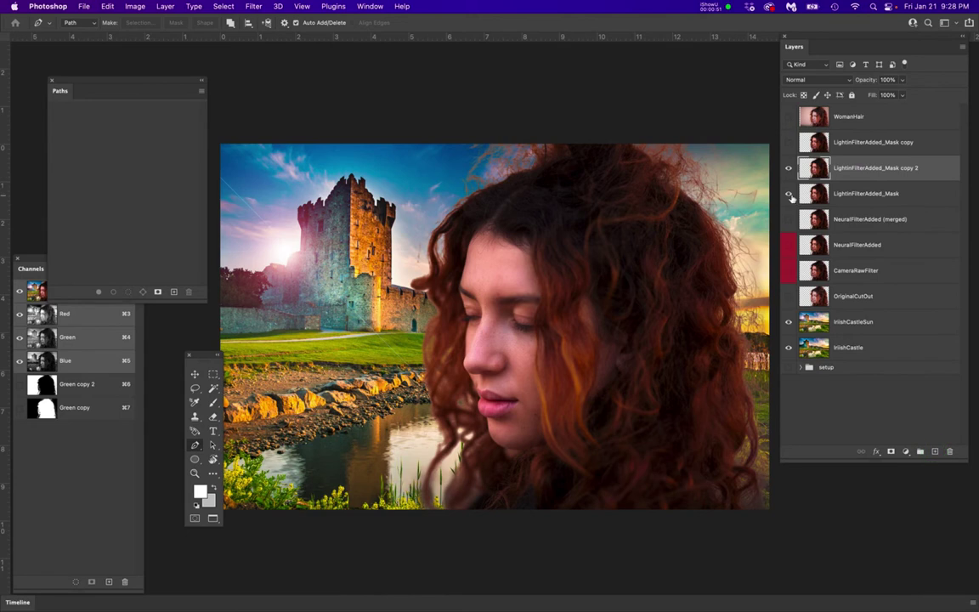
{"action": "left_click", "coordinate": [789, 193]}
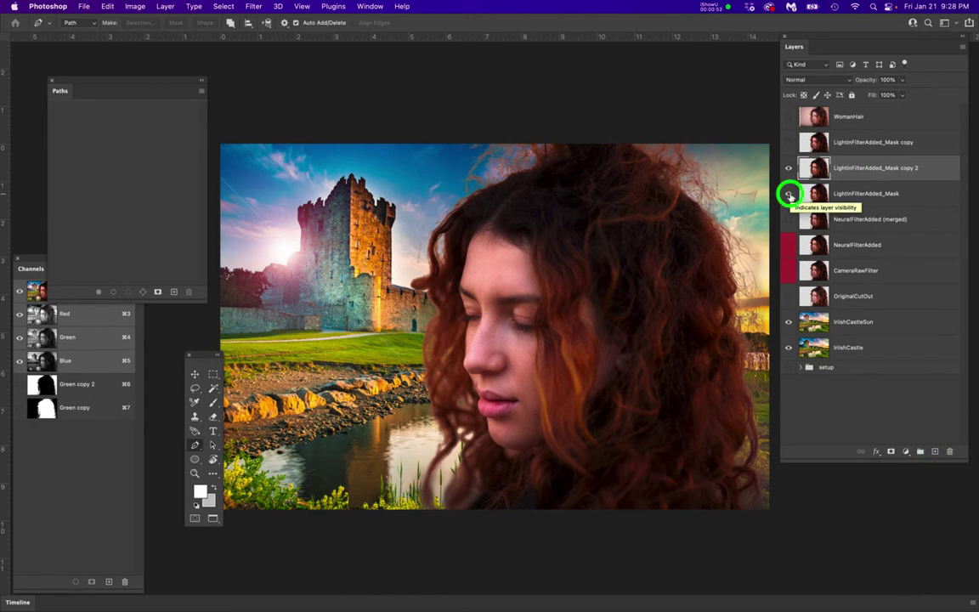
Step: Start renaming the copy 2 layer, selecting its 'copy 2' suffix for replacement
{"action": "left_click", "coordinate": [885, 165]}
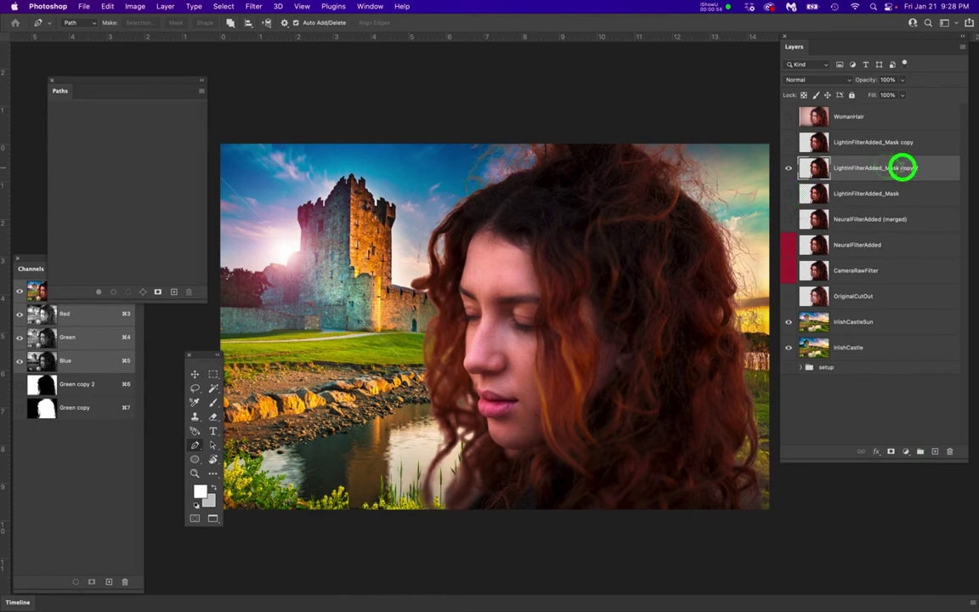
{"action": "double_click", "coordinate": [903, 167]}
{"action": "left_click", "coordinate": [899, 168]}
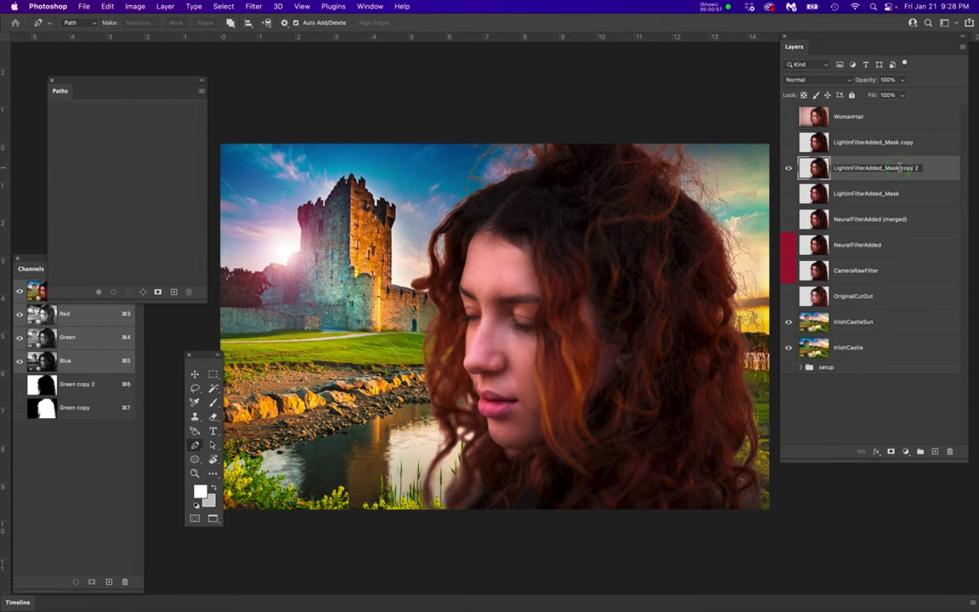
{"action": "left_click_drag", "start_coordinate": [899, 167], "coordinate": [927, 172]}
Step: Name the second copy LightinFilterAdded_MaskDarker and select the first copy's suffix
{"action": "type", "text": "Darker"}
{"action": "key", "text": "Return"}
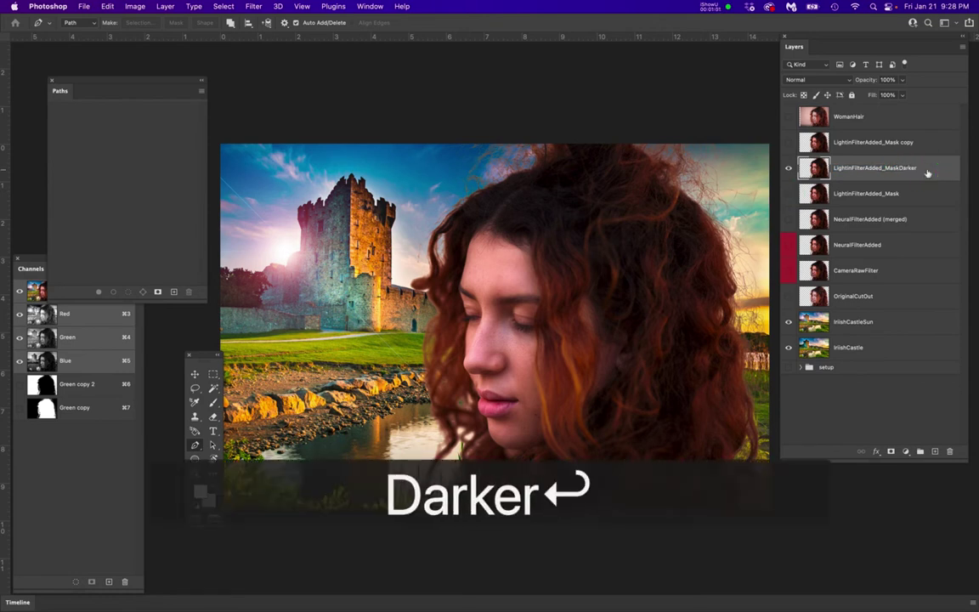
{"action": "double_click", "coordinate": [896, 144]}
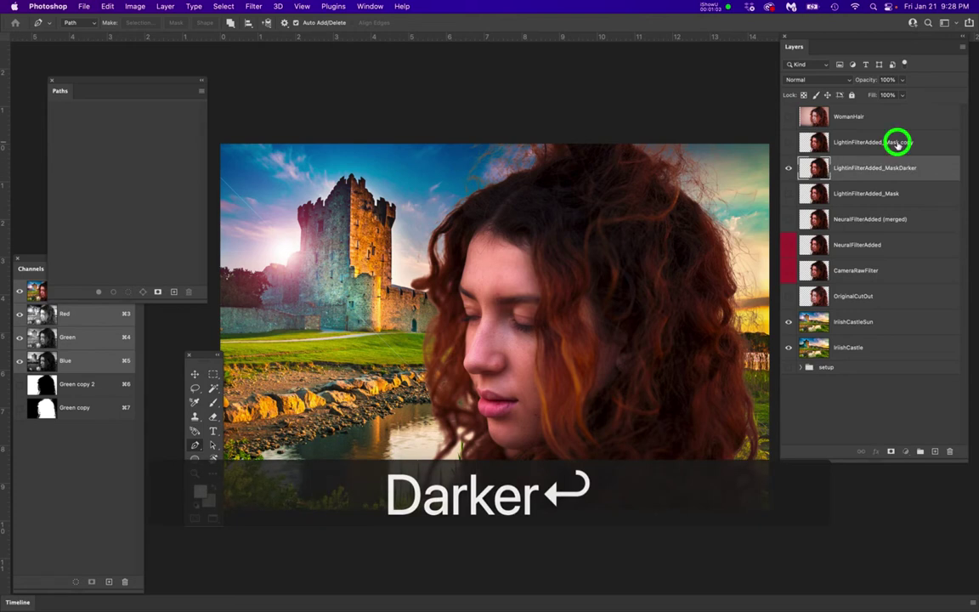
{"action": "left_click_drag", "start_coordinate": [900, 143], "coordinate": [919, 143]}
{"action": "key", "text": "Return"}
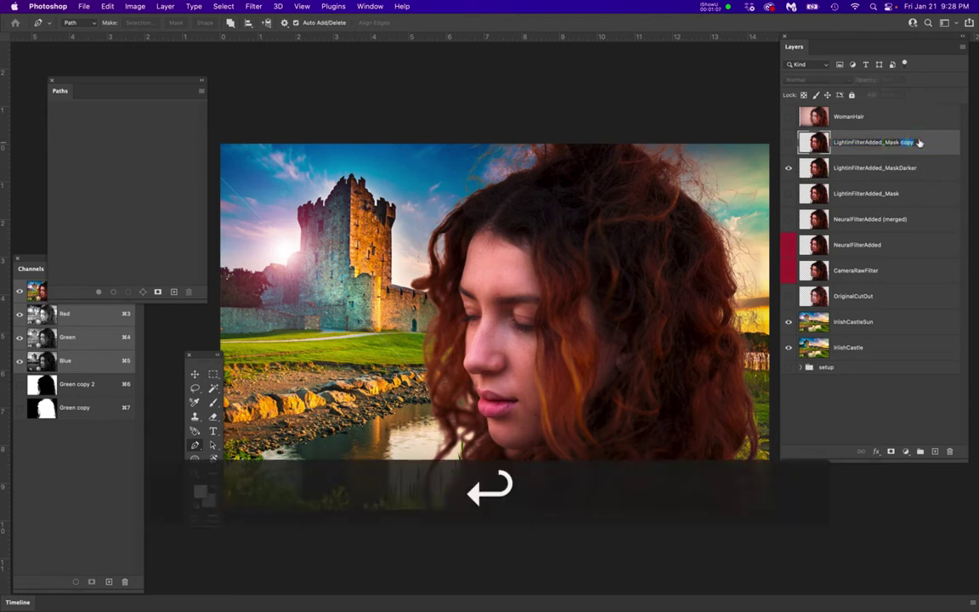
Step: Rename the first copy to LightinFilterAdded_MaskLighter
{"action": "key", "text": "shift+l"}
{"action": "key", "text": "i"}
{"action": "key", "text": "g"}
{"action": "key", "text": "h"}
{"action": "key", "text": "t"}
{"action": "key", "text": "e"}
{"action": "key", "text": "r"}
{"action": "key", "text": "Return"}
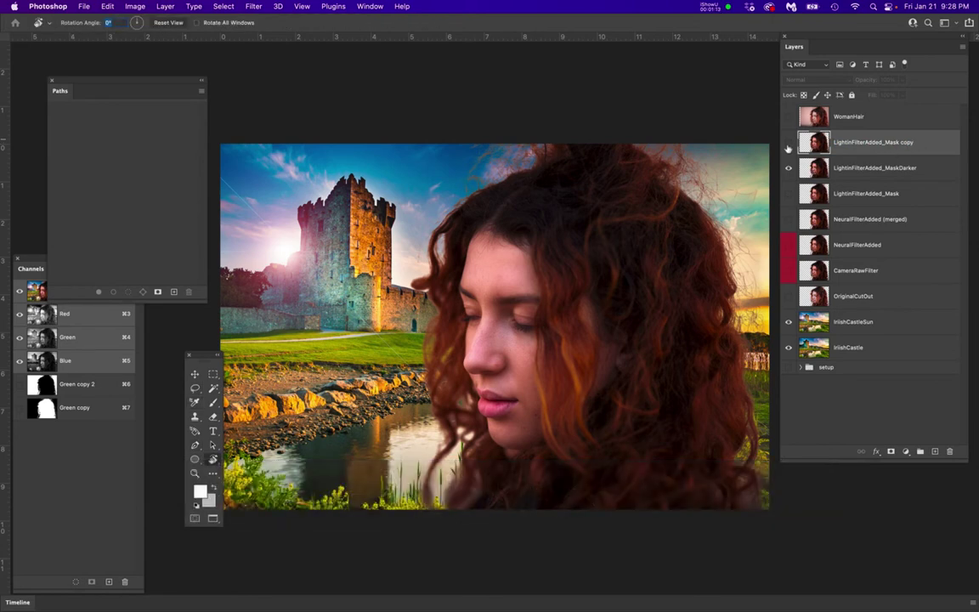
{"action": "left_click", "coordinate": [895, 141]}
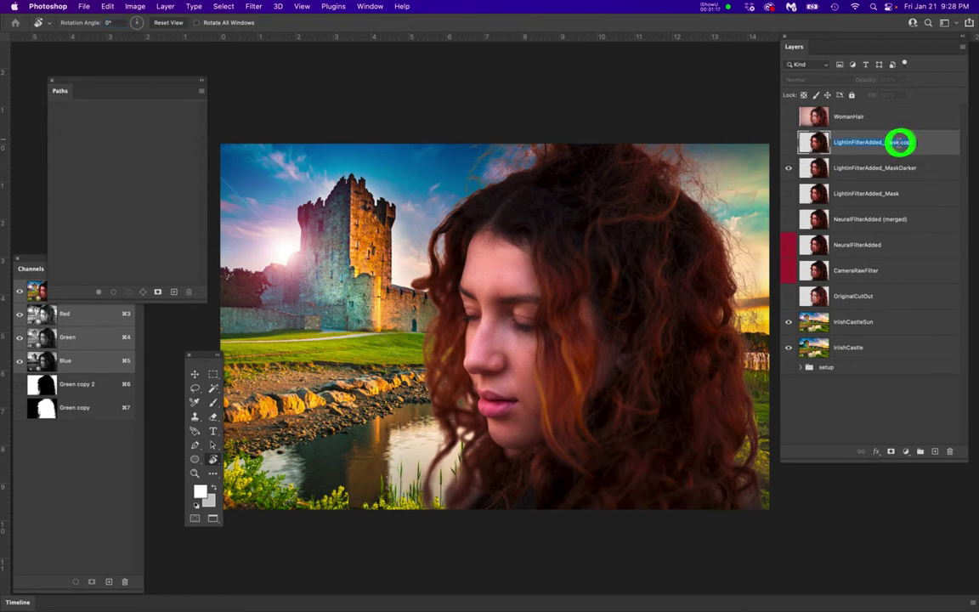
{"action": "double_click", "coordinate": [899, 142]}
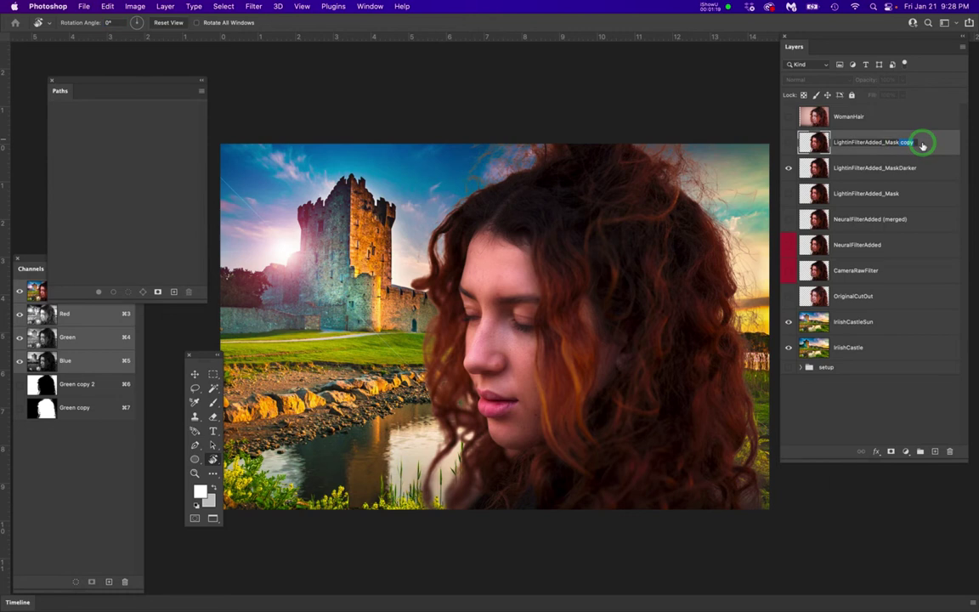
{"action": "type", "text": "Lighte"}
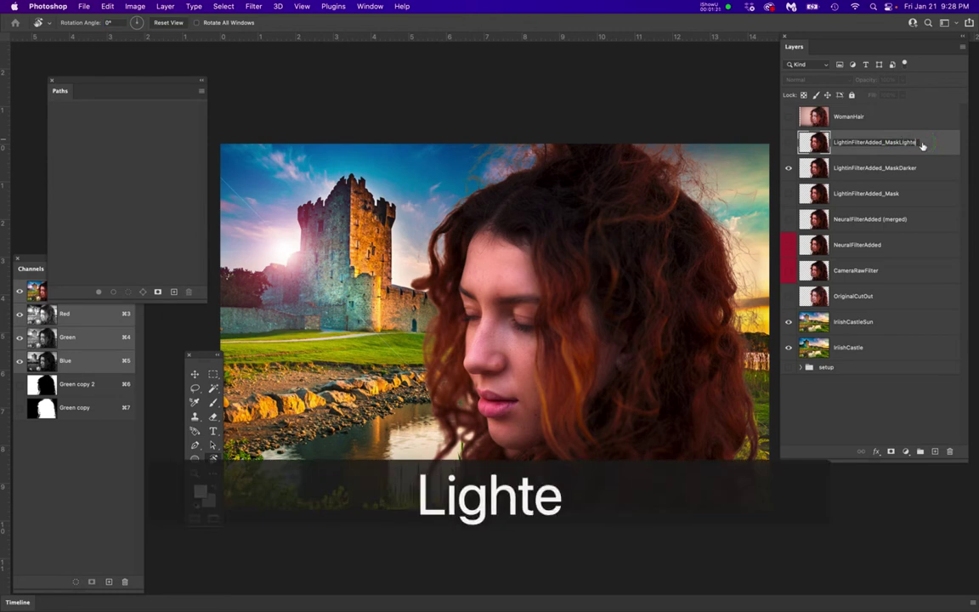
{"action": "type", "text": "r"}
{"action": "key", "text": "Return"}
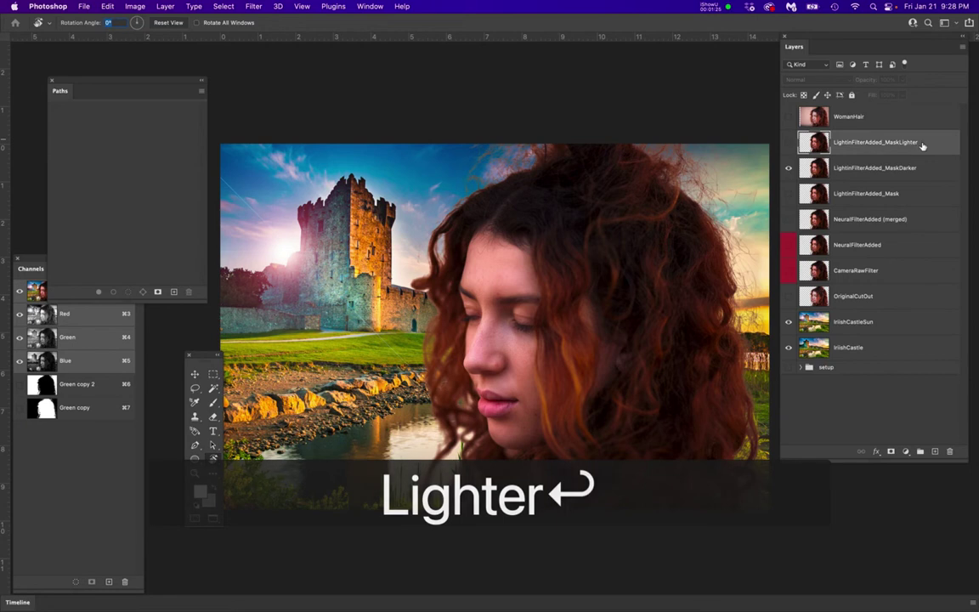
Step: Apply Levels to the MaskDarker layer with inputs 17, 0.95, 255 to darken the woman
{"action": "left_click", "coordinate": [892, 168]}
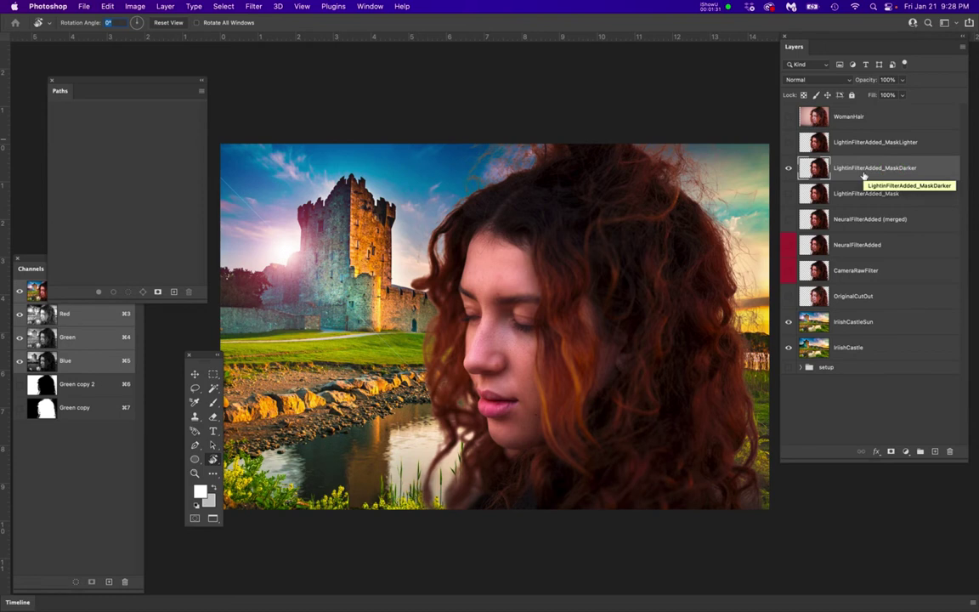
{"action": "key", "text": "super+l"}
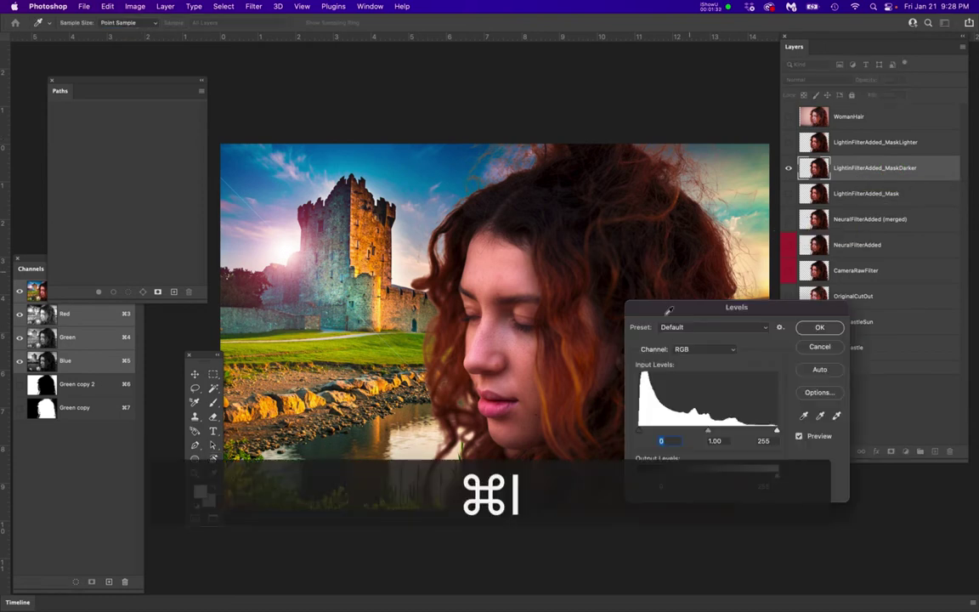
{"action": "left_click", "coordinate": [640, 432]}
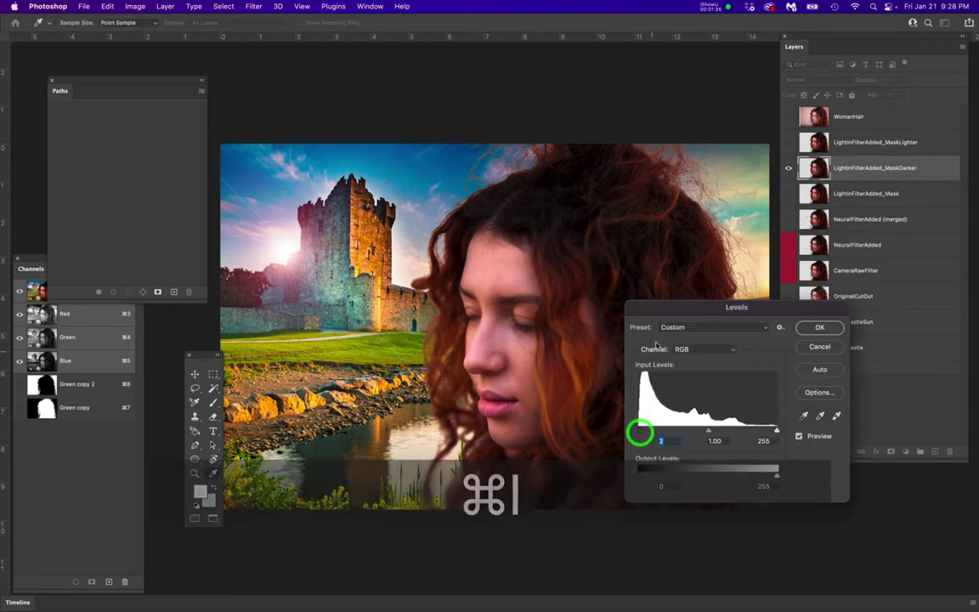
{"action": "left_click_drag", "start_coordinate": [666, 310], "coordinate": [713, 356]}
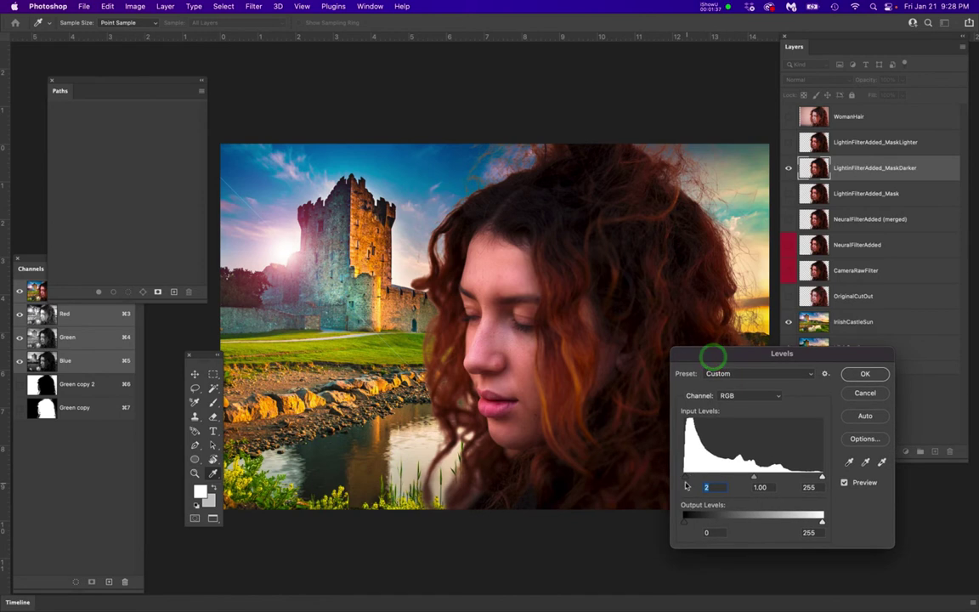
{"action": "left_click_drag", "start_coordinate": [684, 476], "coordinate": [694, 482]}
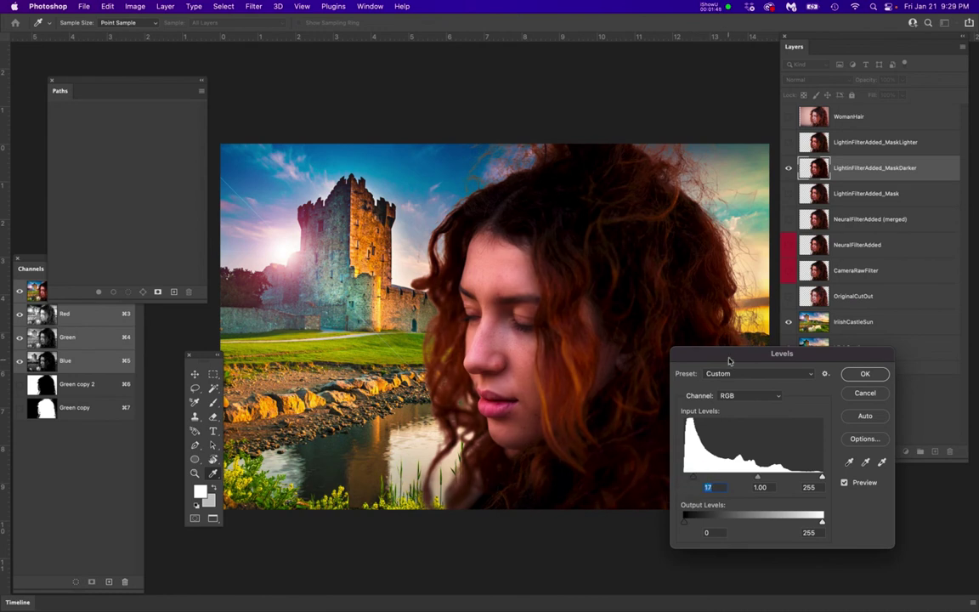
{"action": "left_click_drag", "start_coordinate": [730, 354], "coordinate": [251, 343]}
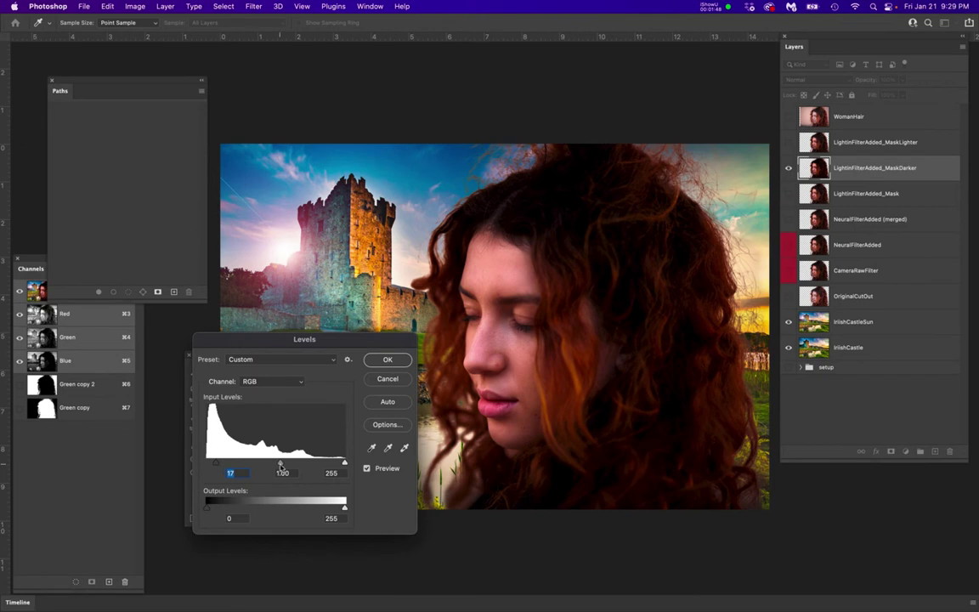
{"action": "left_click_drag", "start_coordinate": [281, 467], "coordinate": [283, 467]}
{"action": "left_click", "coordinate": [385, 360]}
{"action": "key", "text": "r"}
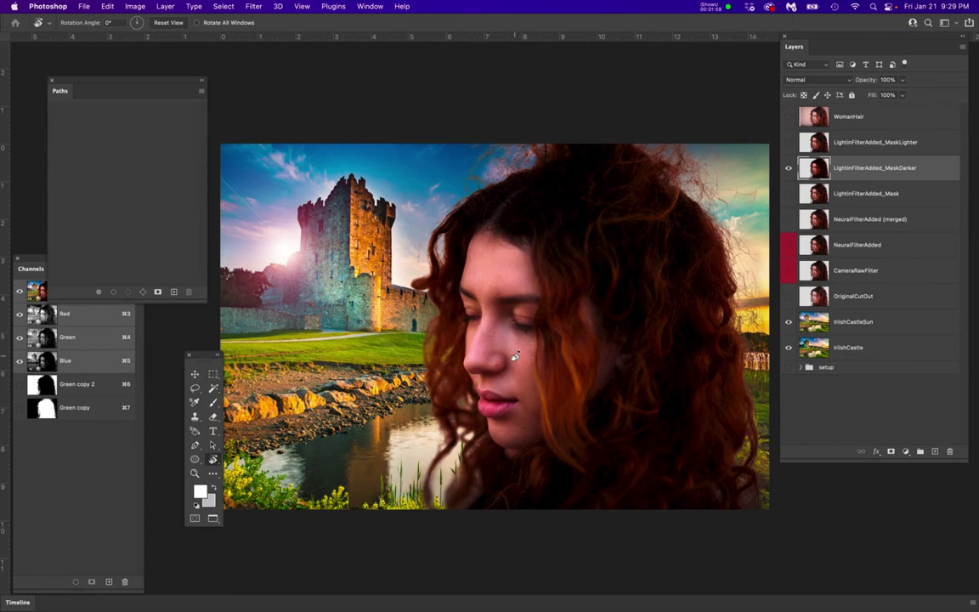
Step: Hide the Darker layer, then show and select the LightinFilterAdded_MaskLighter layer
{"action": "left_click", "coordinate": [787, 168]}
{"action": "left_click", "coordinate": [789, 143]}
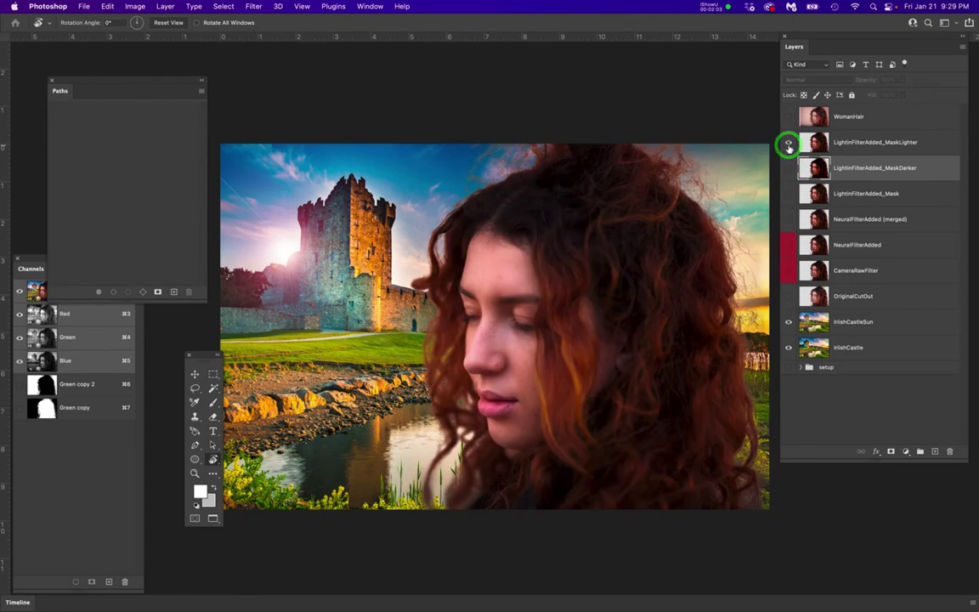
{"action": "left_click", "coordinate": [866, 144]}
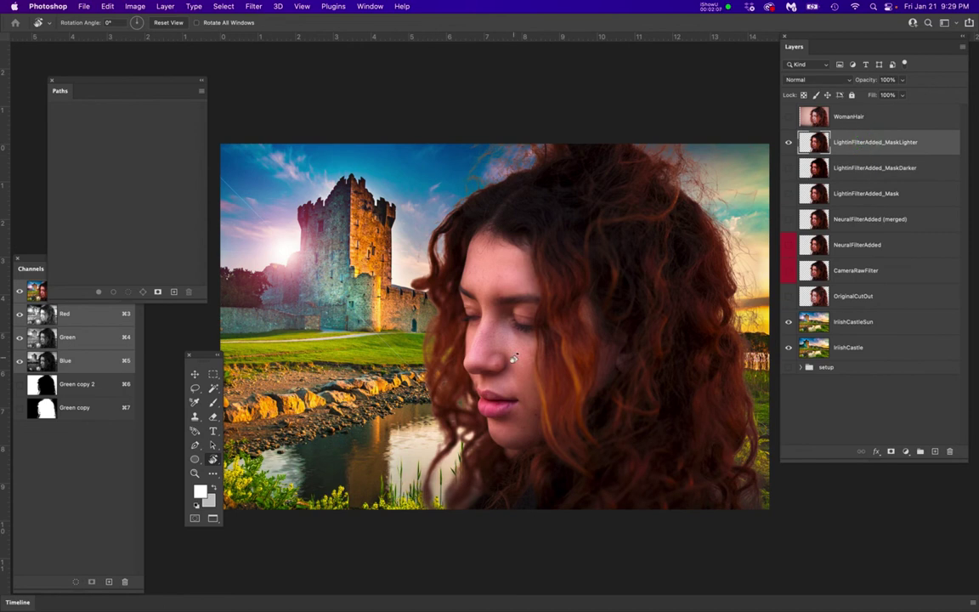
Step: Brighten the Lighter layer with Levels inputs 14, 1.15 and 237
{"action": "key", "text": "super+l"}
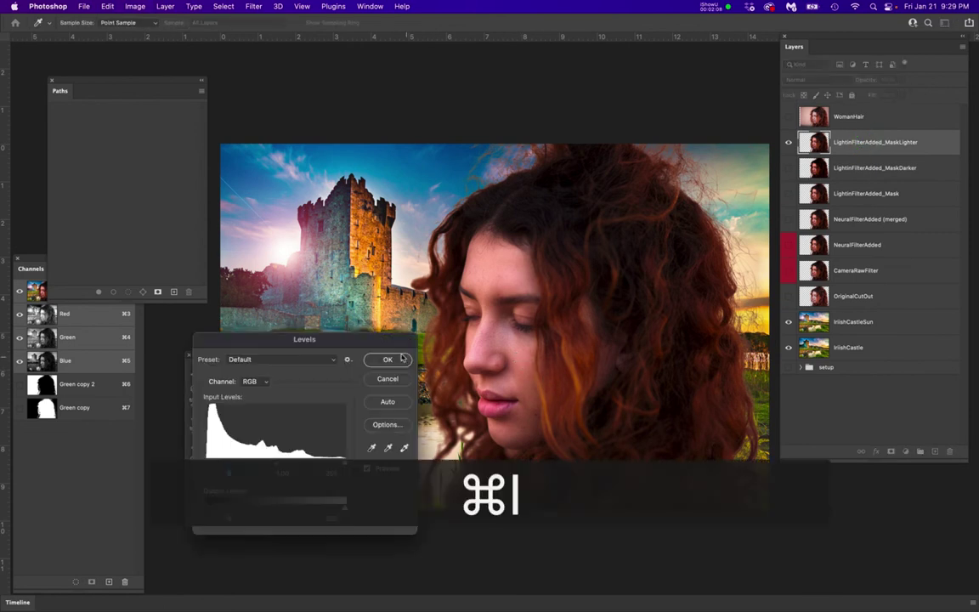
{"action": "left_click_drag", "start_coordinate": [388, 344], "coordinate": [904, 91]}
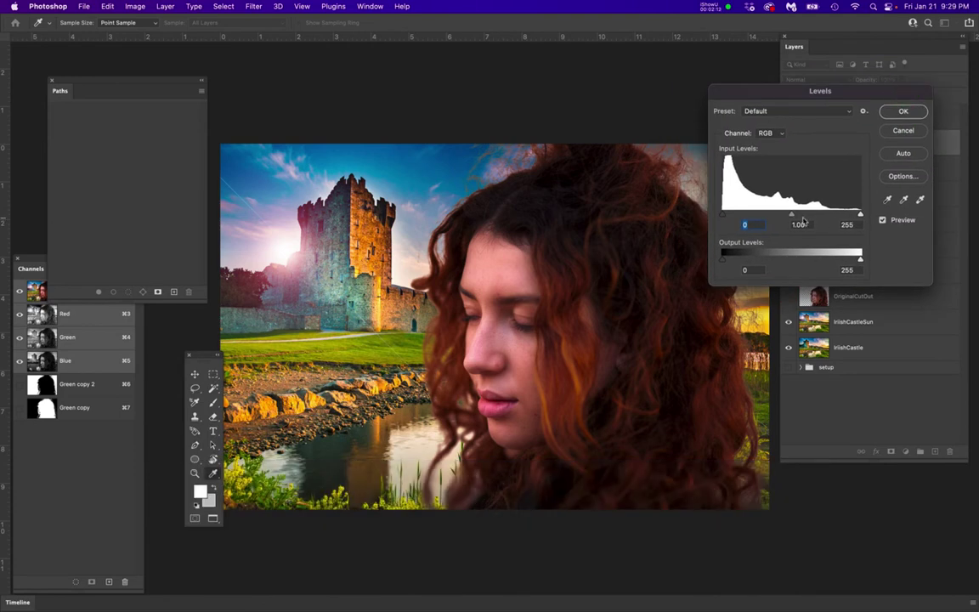
{"action": "left_click_drag", "start_coordinate": [860, 215], "coordinate": [849, 213]}
{"action": "left_click", "coordinate": [787, 215]}
{"action": "left_click_drag", "start_coordinate": [786, 217], "coordinate": [724, 220]}
{"action": "left_click", "coordinate": [725, 220]}
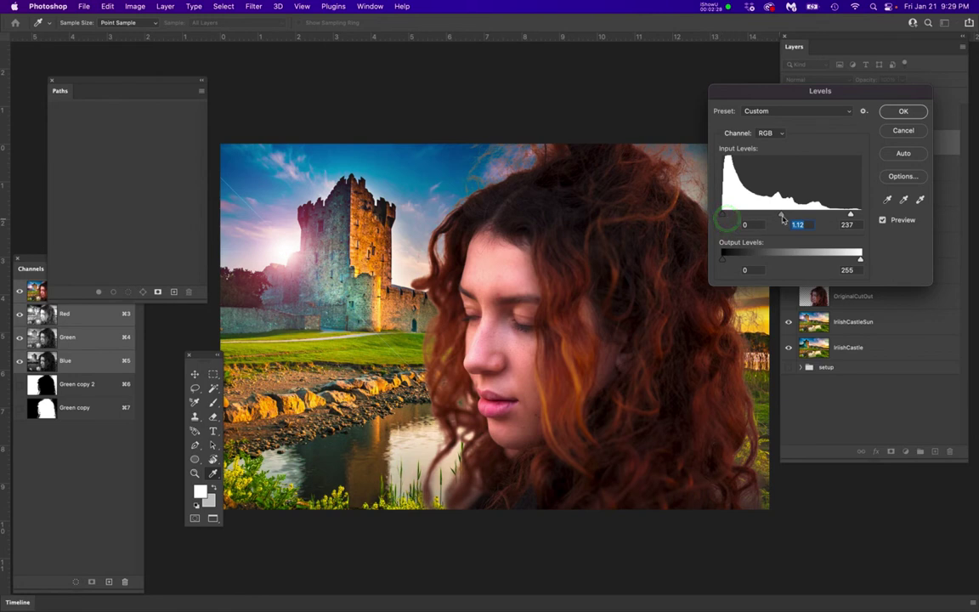
{"action": "left_click_drag", "start_coordinate": [780, 218], "coordinate": [779, 216]}
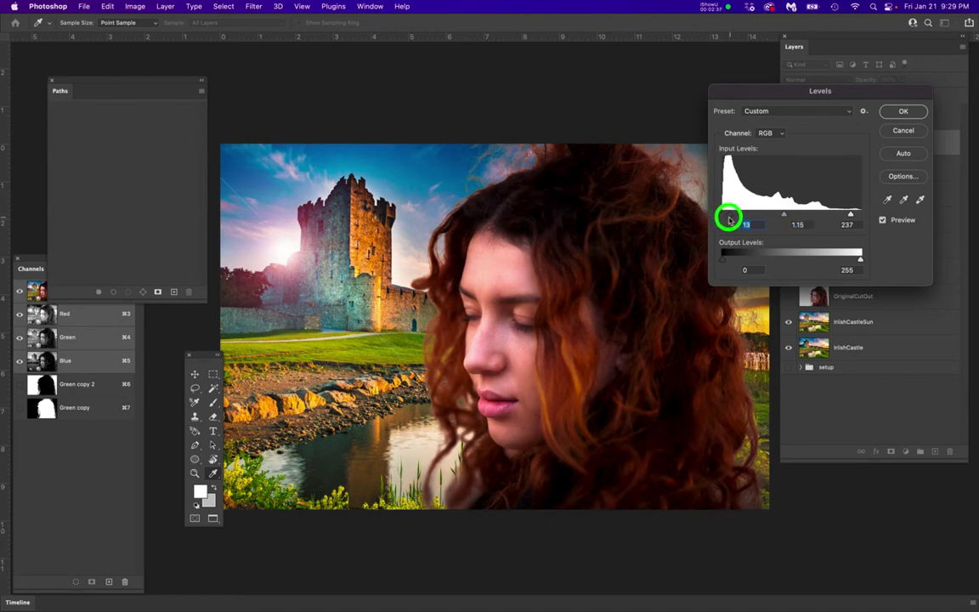
{"action": "key", "text": "Down"}
{"action": "key", "text": "Down"}
{"action": "key", "text": "Down"}
{"action": "key", "text": "Down"}
{"action": "left_click", "coordinate": [901, 112]}
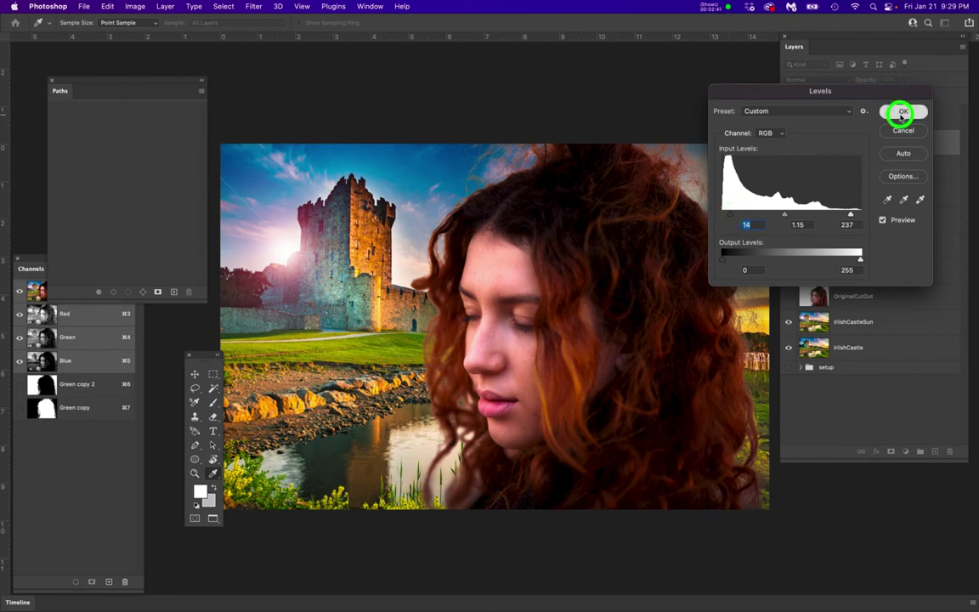
Step: Compare the Darker and Lighter versions, keeping the MaskLighter layer selected
{"action": "left_click", "coordinate": [787, 168]}
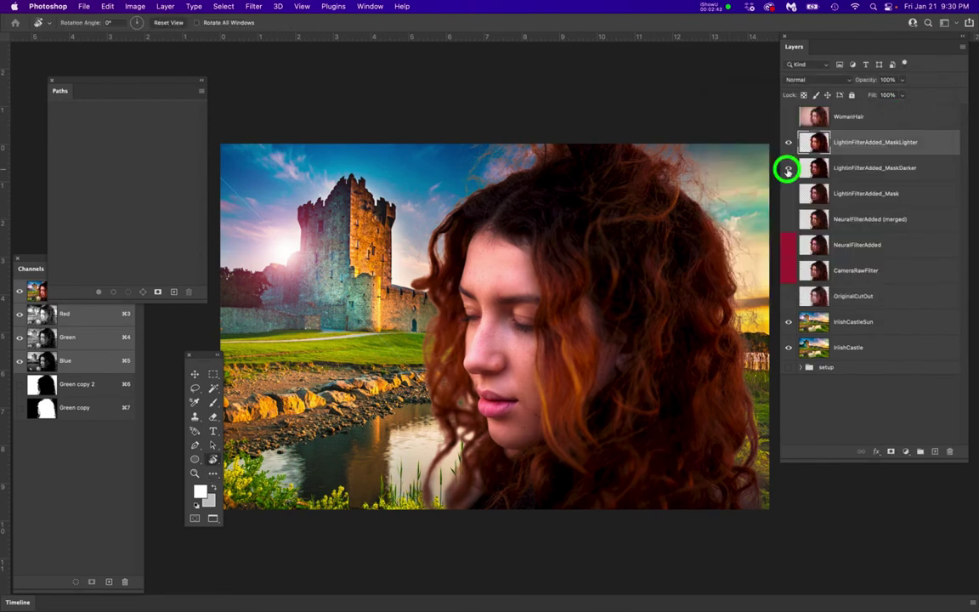
{"action": "left_click", "coordinate": [788, 143]}
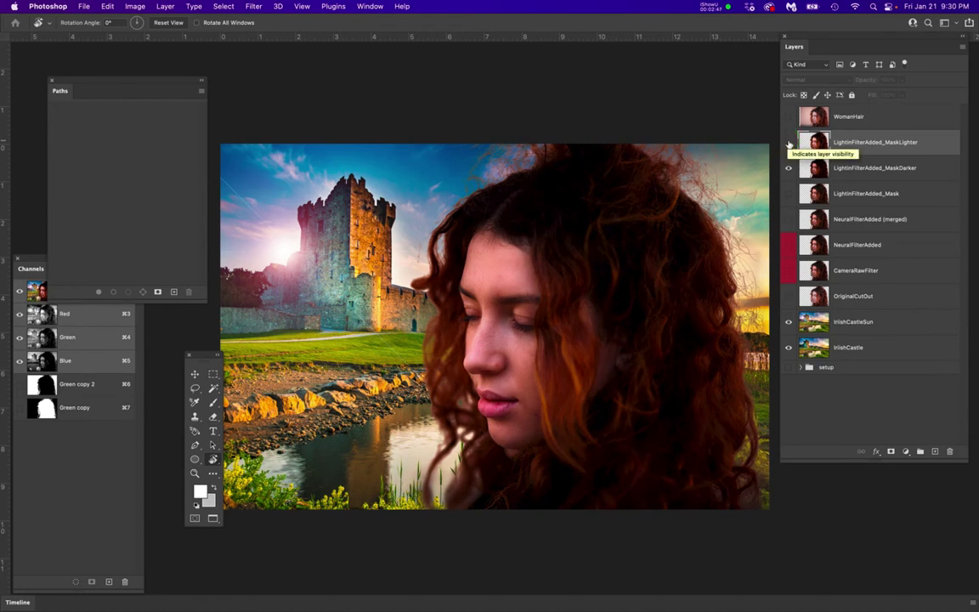
{"action": "left_click", "coordinate": [789, 143]}
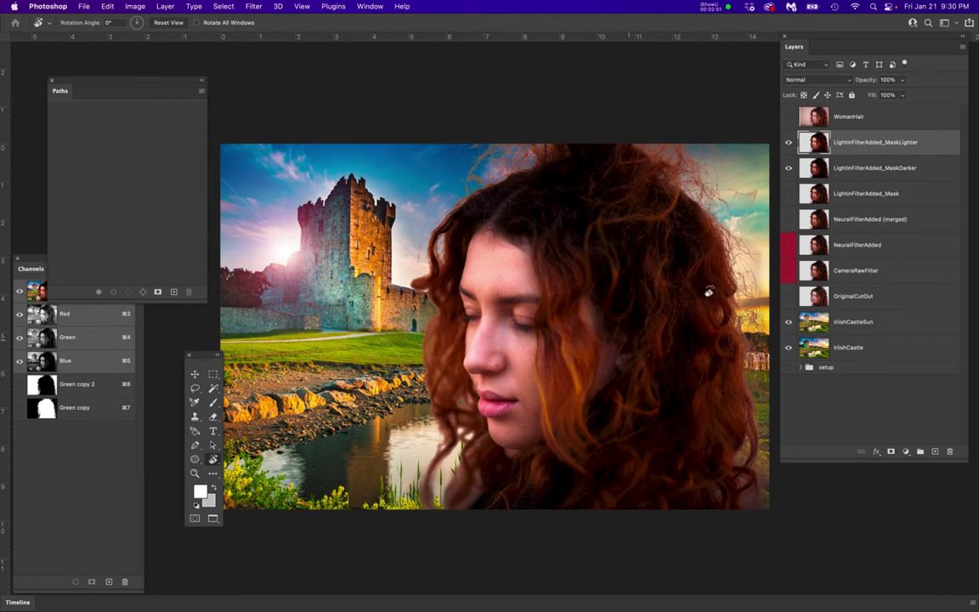
{"action": "left_click", "coordinate": [935, 140]}
Step: Add a mask to MaskLighter, fill it black, and hide MaskDarker
{"action": "left_click", "coordinate": [891, 451]}
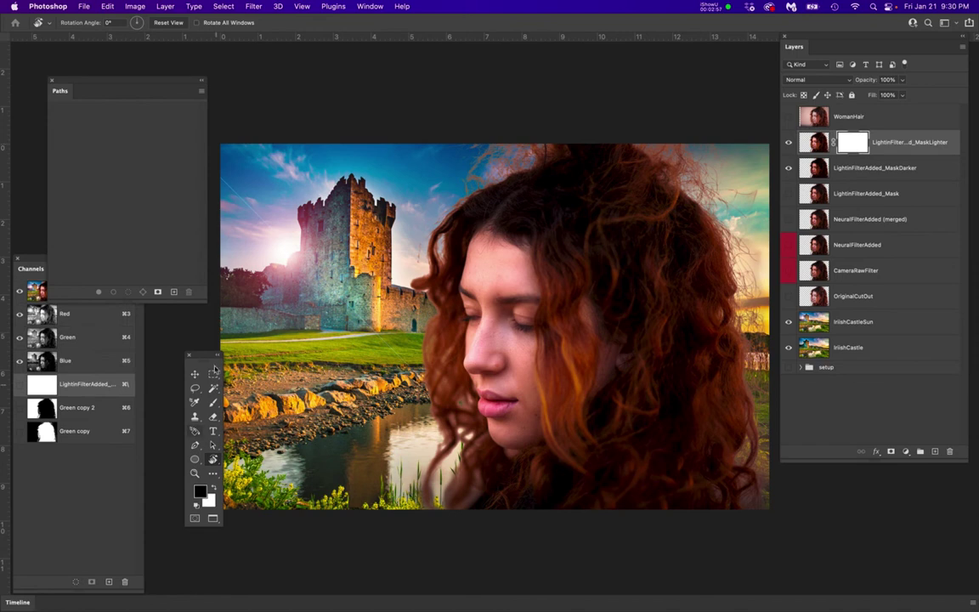
{"action": "left_click_drag", "start_coordinate": [202, 355], "coordinate": [222, 345]}
{"action": "left_click_drag", "start_coordinate": [299, 221], "coordinate": [339, 90]}
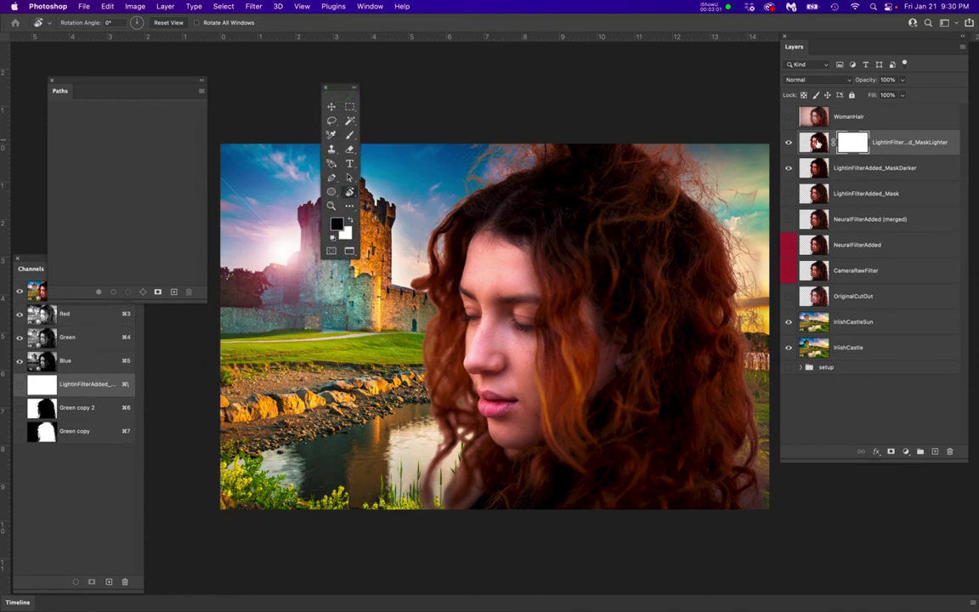
{"action": "left_click", "coordinate": [850, 142]}
{"action": "left_click", "coordinate": [336, 223]}
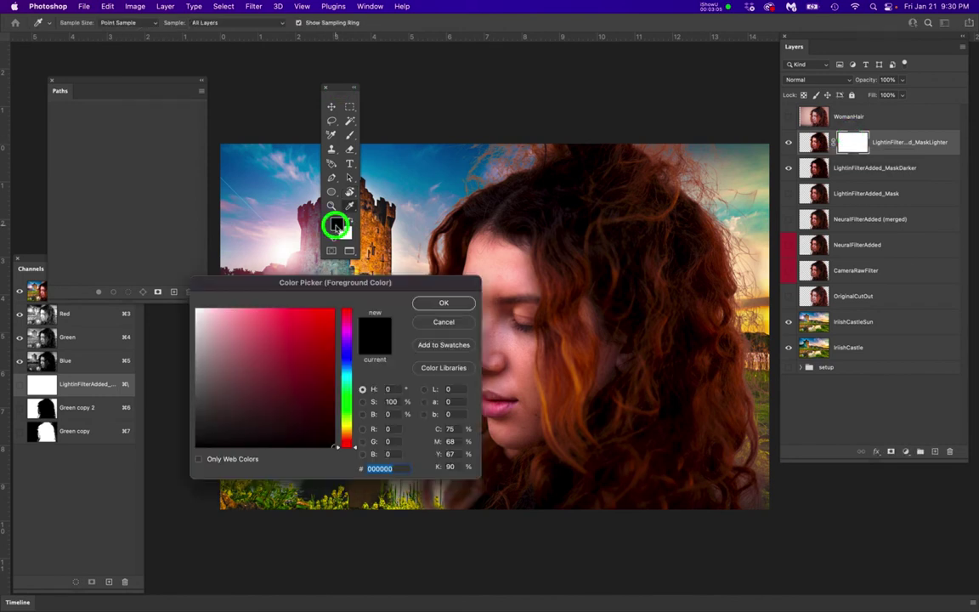
{"action": "key", "text": "super+BackSpace"}
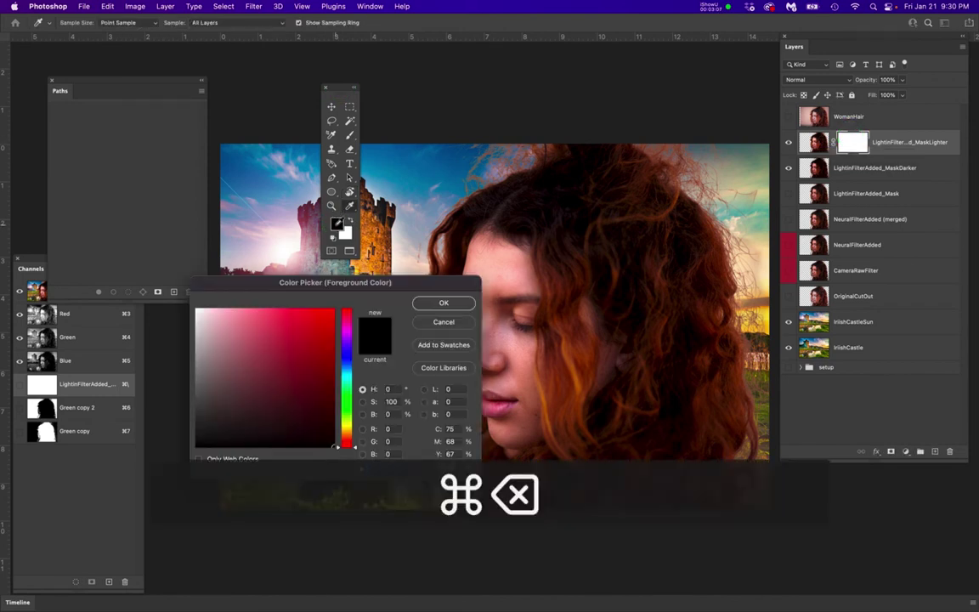
{"action": "left_click", "coordinate": [444, 303]}
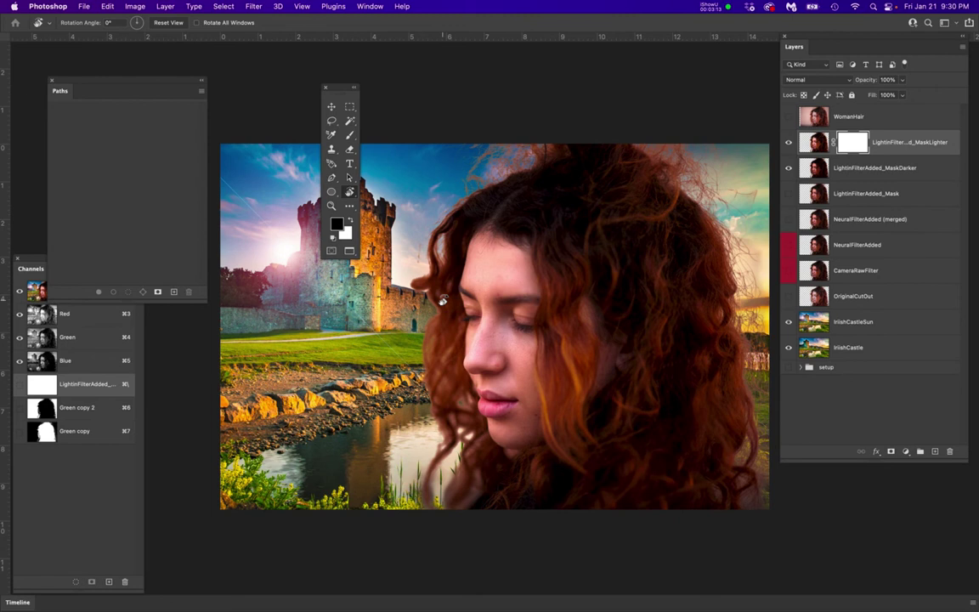
{"action": "key", "text": "alt+BackSpace"}
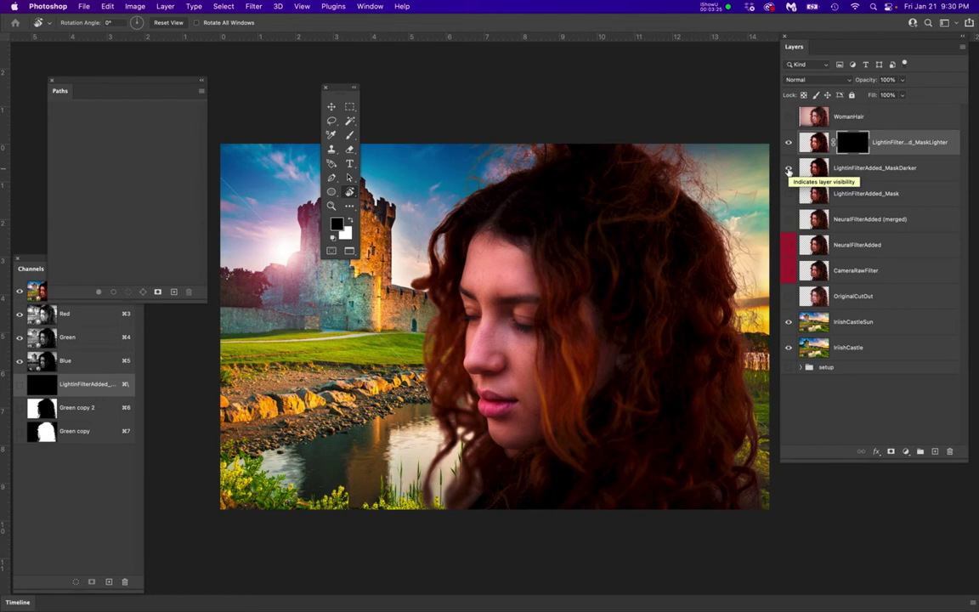
{"action": "left_click", "coordinate": [788, 170]}
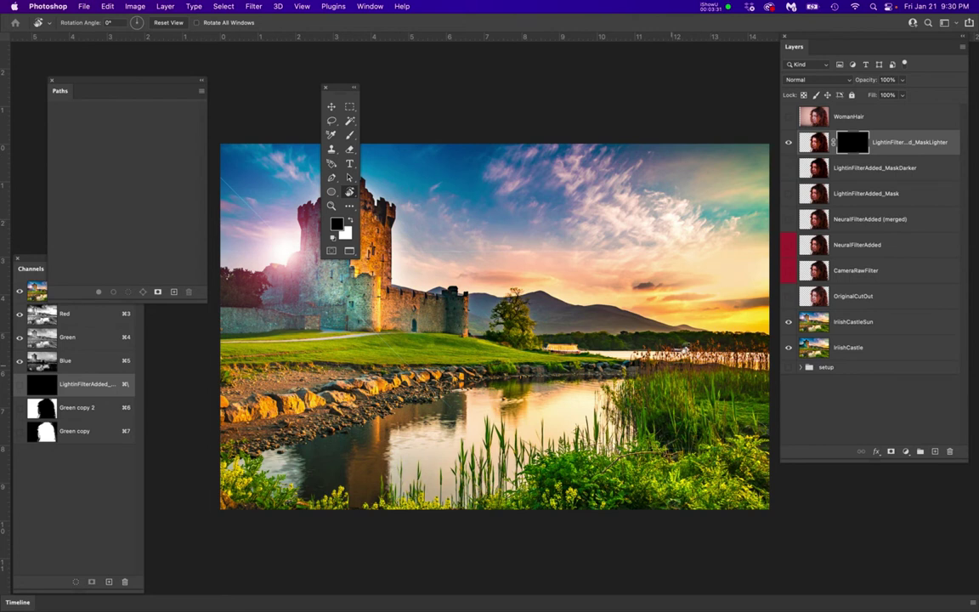
Step: Set up an 800 px soft Brush with 8% flow and 0% hardness
{"action": "key", "text": "b"}
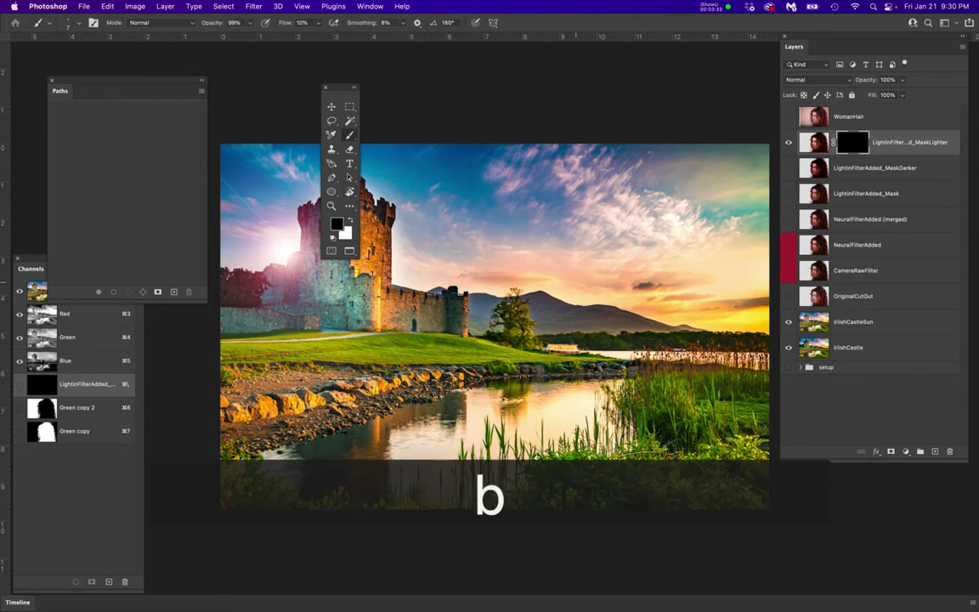
{"action": "key", "text": "bracketright"}
{"action": "key", "text": "bracketright"}
{"action": "key", "text": "bracketright"}
{"action": "key", "text": "bracketright"}
{"action": "key", "text": "bracketright"}
{"action": "key", "text": "bracketright"}
{"action": "key", "text": "bracketright"}
{"action": "key", "text": "bracketright"}
{"action": "key", "text": "bracketright"}
{"action": "key", "text": "bracketright"}
{"action": "key", "text": "bracketright"}
{"action": "key", "text": "bracketright"}
{"action": "key", "text": "bracketright"}
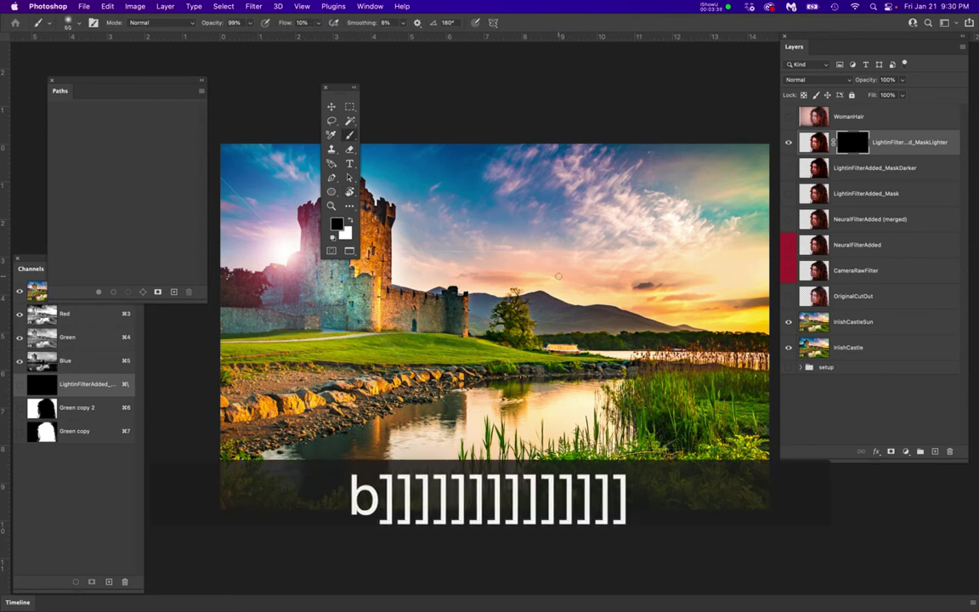
{"action": "key", "text": "bracketright"}
{"action": "key", "text": "bracketright"}
{"action": "key", "text": "bracketright"}
{"action": "key", "text": "bracketright"}
{"action": "key", "text": "bracketright"}
{"action": "key", "text": "bracketright"}
{"action": "key", "text": "bracketright"}
{"action": "key", "text": "bracketright"}
{"action": "key", "text": "bracketright"}
{"action": "key", "text": "bracketright"}
{"action": "key", "text": "bracketright"}
{"action": "key", "text": "bracketright"}
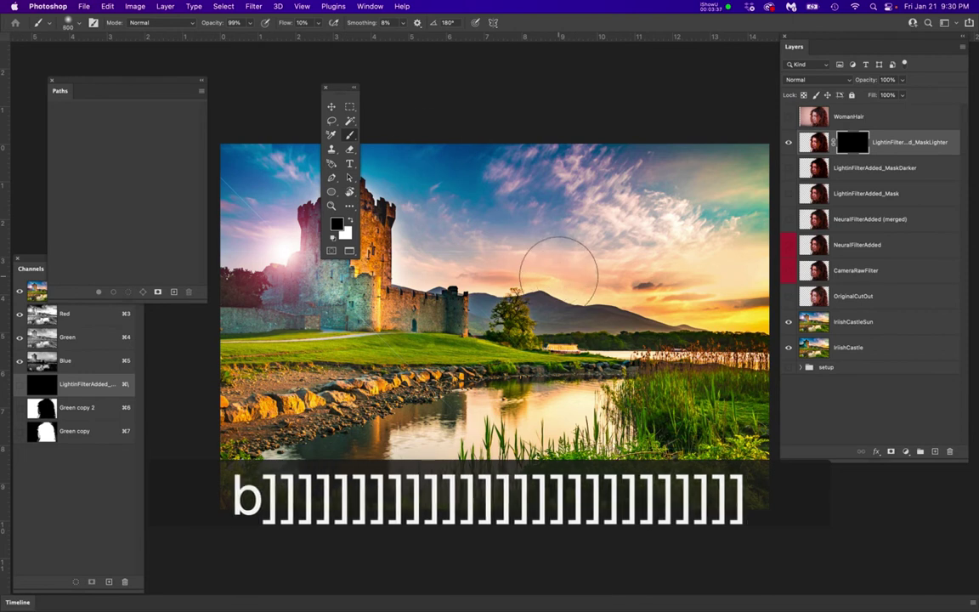
{"action": "left_click", "coordinate": [302, 23]}
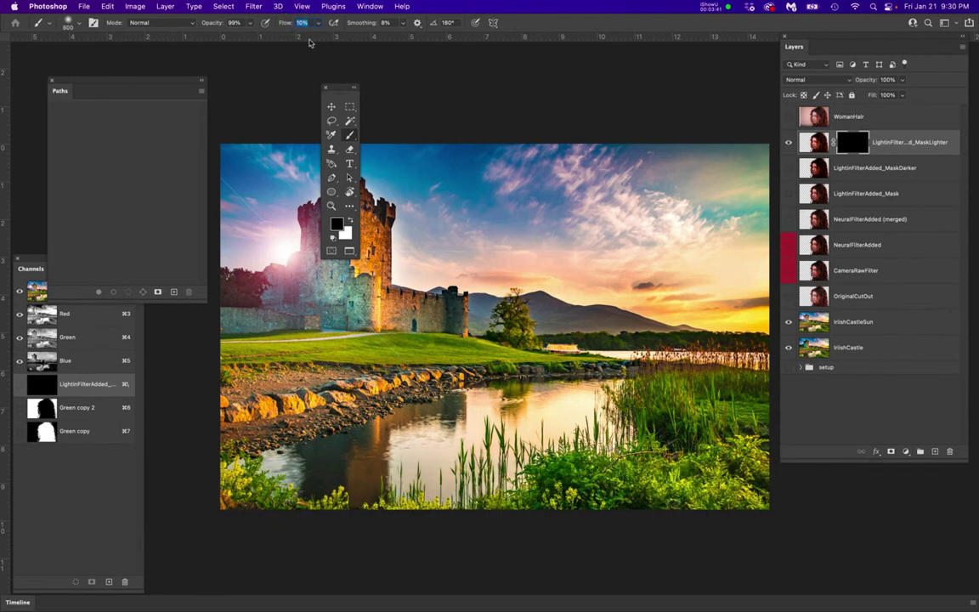
{"action": "type", "text": "8"}
{"action": "key", "text": "Return"}
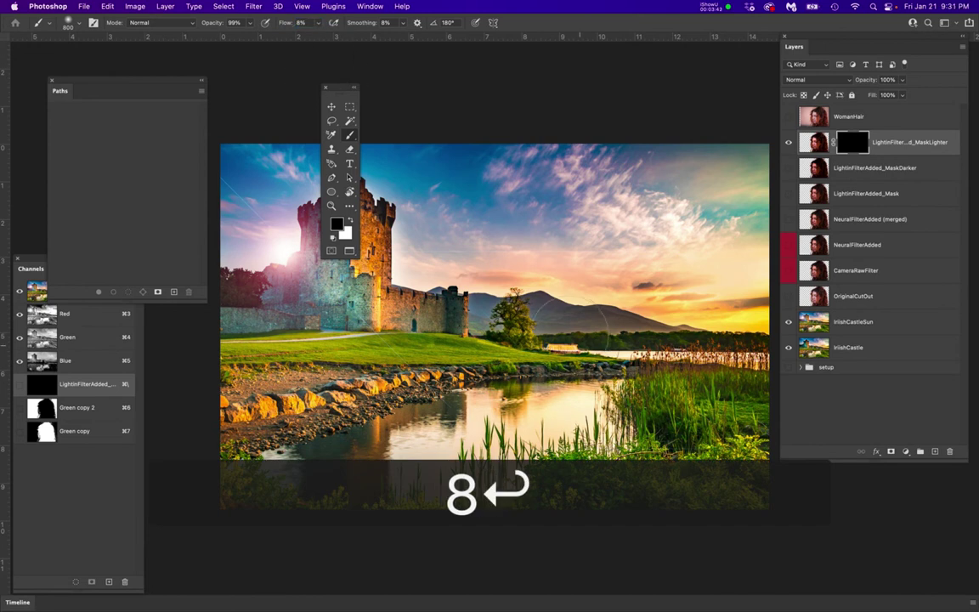
{"action": "right_click", "coordinate": [568, 324]}
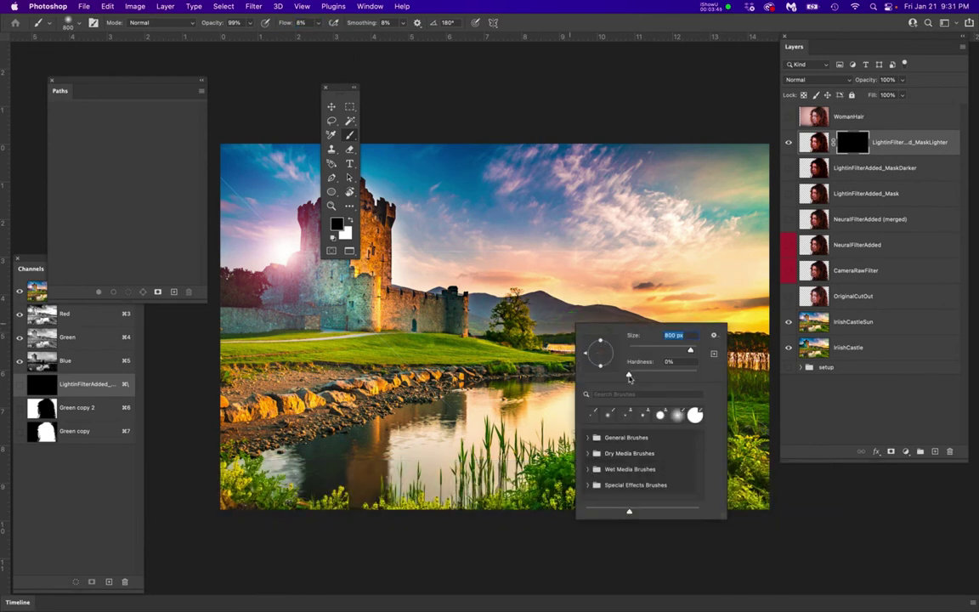
{"action": "mouse_move", "coordinate": [629, 376]}
{"action": "left_mouse_down"}
{"action": "mouse_move", "coordinate": [646, 374]}
{"action": "mouse_move", "coordinate": [620, 382]}
{"action": "left_mouse_up"}
{"action": "key", "text": "Return"}
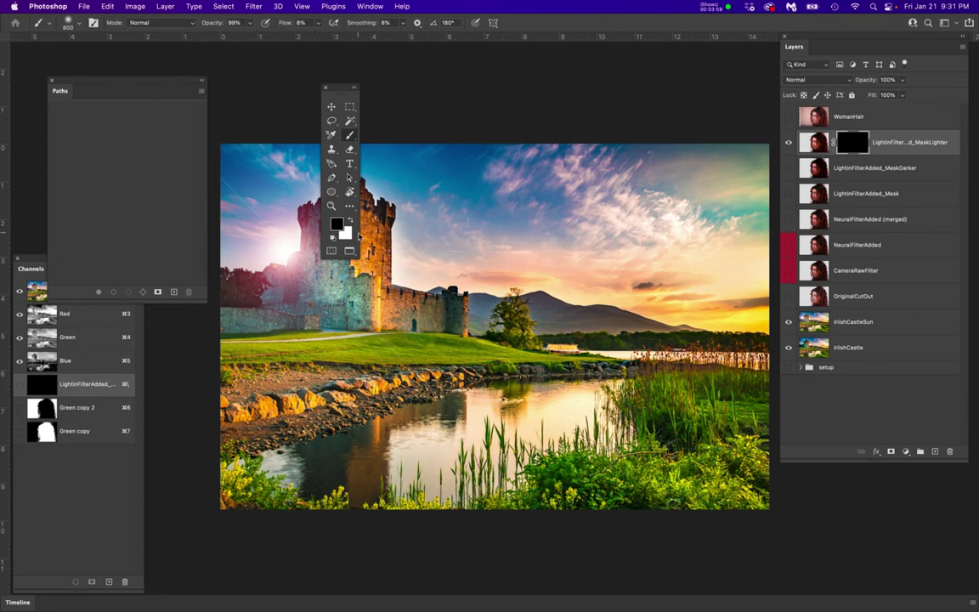
Step: Paint white over the face on the MaskLighter mask, then show MaskDarker again
{"action": "key", "text": "x"}
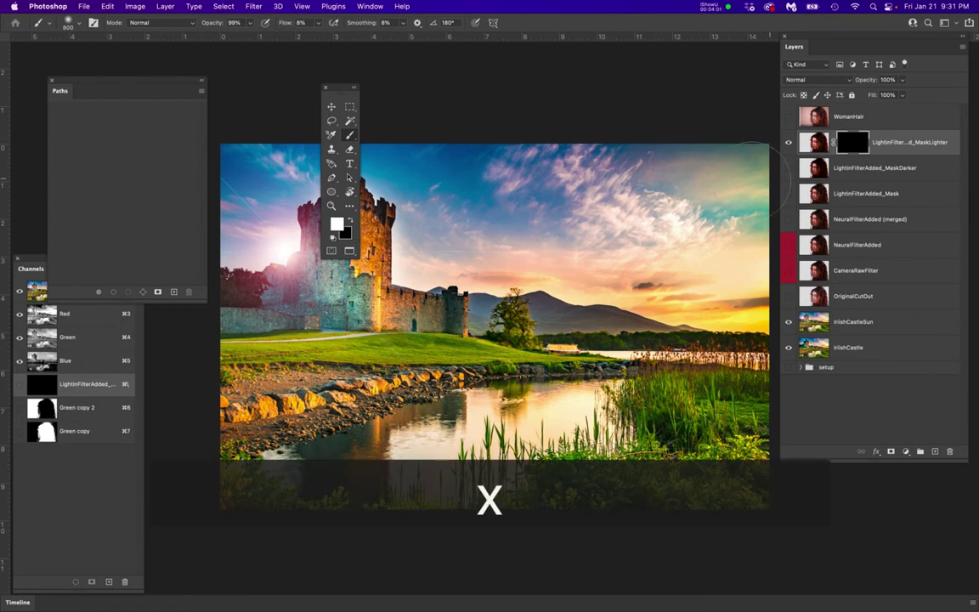
{"action": "mouse_move", "coordinate": [528, 289]}
{"action": "left_mouse_down"}
{"action": "mouse_move", "coordinate": [594, 282]}
{"action": "mouse_move", "coordinate": [442, 332]}
{"action": "mouse_move", "coordinate": [302, 398]}
{"action": "mouse_move", "coordinate": [270, 403]}
{"action": "mouse_move", "coordinate": [257, 389]}
{"action": "mouse_move", "coordinate": [323, 357]}
{"action": "mouse_move", "coordinate": [289, 379]}
{"action": "mouse_move", "coordinate": [35, 442]}
{"action": "mouse_move", "coordinate": [377, 388]}
{"action": "mouse_move", "coordinate": [369, 391]}
{"action": "mouse_move", "coordinate": [577, 286]}
{"action": "mouse_move", "coordinate": [352, 356]}
{"action": "mouse_move", "coordinate": [255, 401]}
{"action": "mouse_move", "coordinate": [288, 376]}
{"action": "mouse_move", "coordinate": [160, 394]}
{"action": "left_mouse_up"}
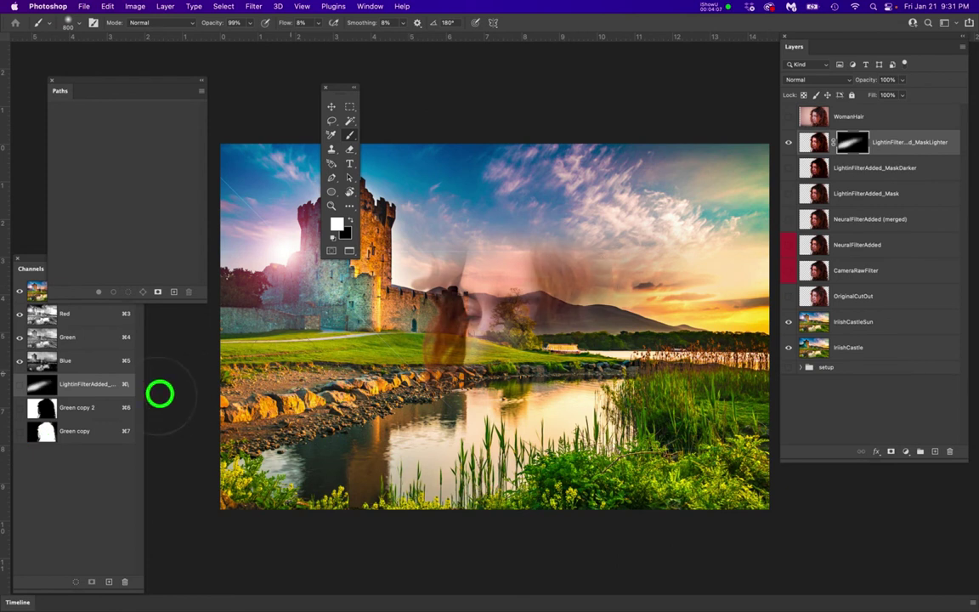
{"action": "mouse_move", "coordinate": [502, 274]}
{"action": "left_mouse_down"}
{"action": "mouse_move", "coordinate": [449, 325]}
{"action": "mouse_move", "coordinate": [483, 344]}
{"action": "mouse_move", "coordinate": [493, 323]}
{"action": "mouse_move", "coordinate": [524, 320]}
{"action": "mouse_move", "coordinate": [530, 293]}
{"action": "mouse_move", "coordinate": [497, 332]}
{"action": "mouse_move", "coordinate": [527, 304]}
{"action": "mouse_move", "coordinate": [505, 334]}
{"action": "mouse_move", "coordinate": [532, 317]}
{"action": "mouse_move", "coordinate": [507, 362]}
{"action": "mouse_move", "coordinate": [530, 322]}
{"action": "mouse_move", "coordinate": [475, 360]}
{"action": "mouse_move", "coordinate": [446, 411]}
{"action": "mouse_move", "coordinate": [532, 341]}
{"action": "mouse_move", "coordinate": [512, 323]}
{"action": "mouse_move", "coordinate": [627, 292]}
{"action": "mouse_move", "coordinate": [505, 357]}
{"action": "mouse_move", "coordinate": [520, 339]}
{"action": "mouse_move", "coordinate": [545, 335]}
{"action": "mouse_move", "coordinate": [505, 386]}
{"action": "mouse_move", "coordinate": [485, 363]}
{"action": "left_mouse_up"}
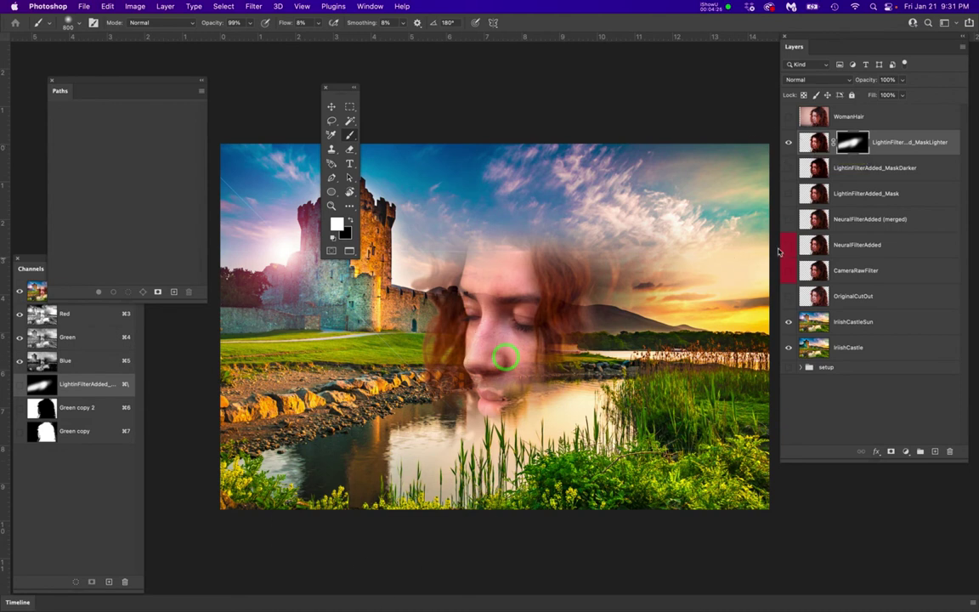
{"action": "left_click", "coordinate": [788, 168]}
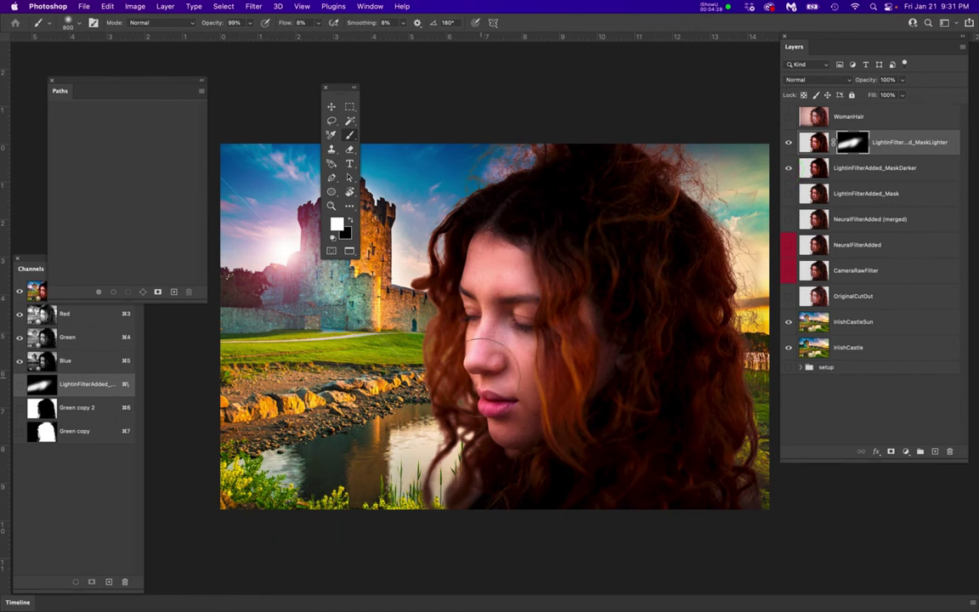
Step: Dab white around the eye and nose, then view the brightened layer alone
{"action": "left_click", "coordinate": [522, 305]}
{"action": "left_click", "coordinate": [482, 331]}
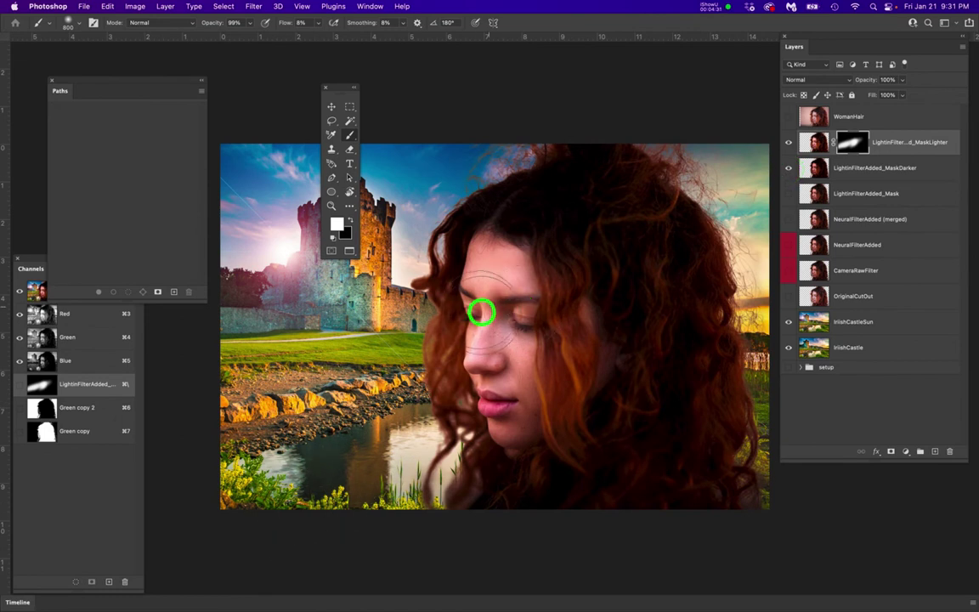
{"action": "left_click", "coordinate": [496, 367]}
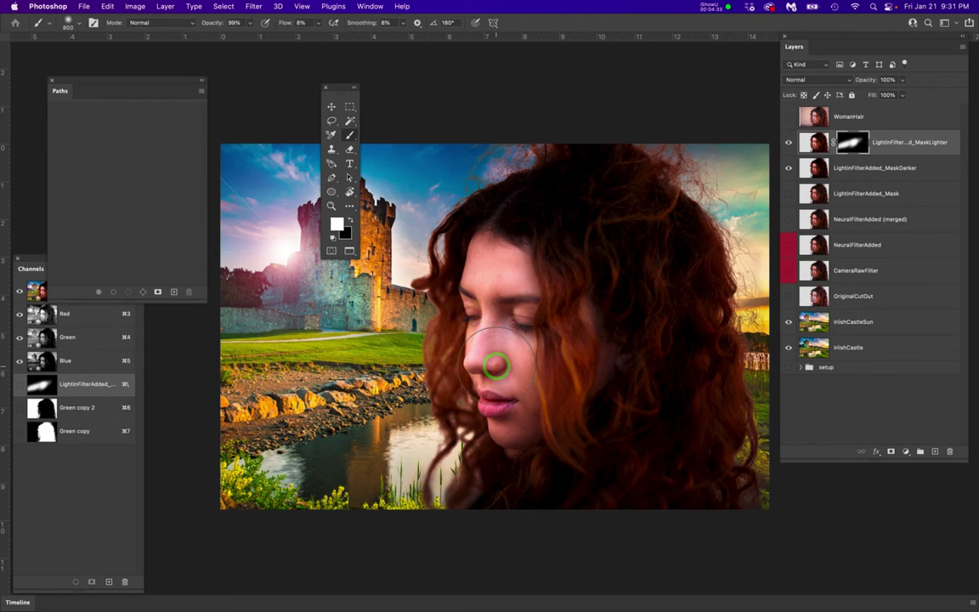
{"action": "left_click", "coordinate": [789, 142]}
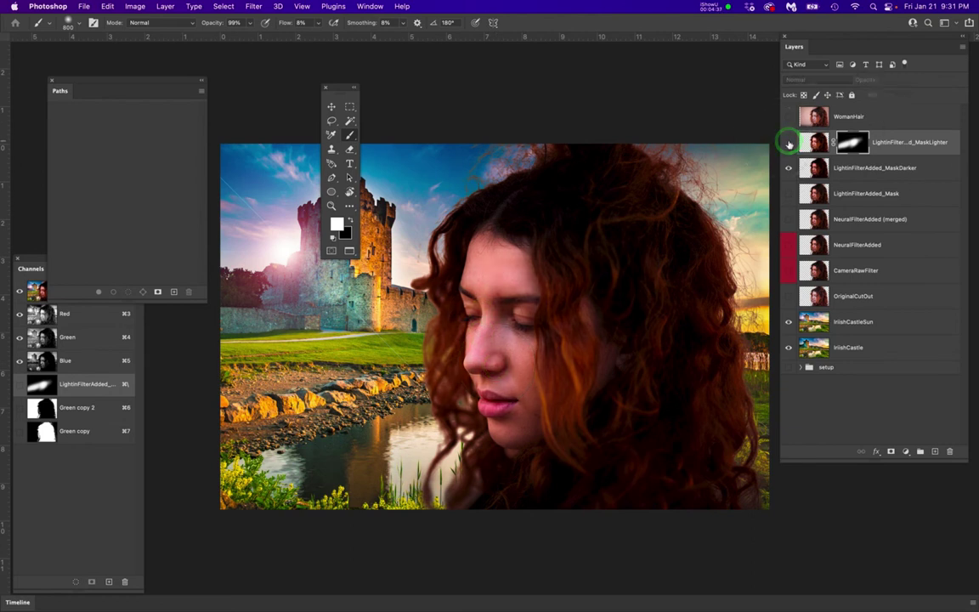
{"action": "left_click", "coordinate": [856, 168]}
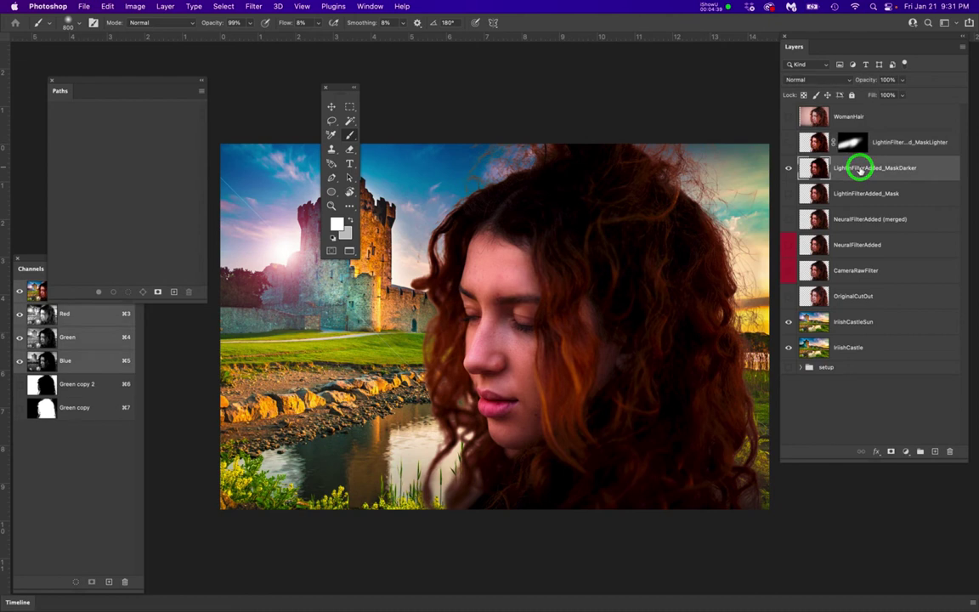
{"action": "left_click", "coordinate": [789, 168]}
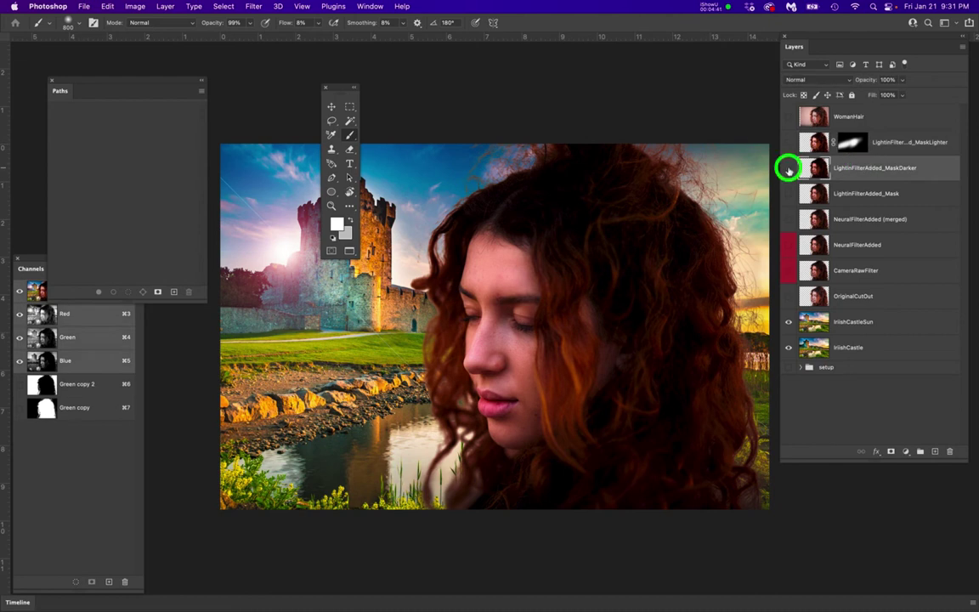
{"action": "left_click", "coordinate": [789, 143]}
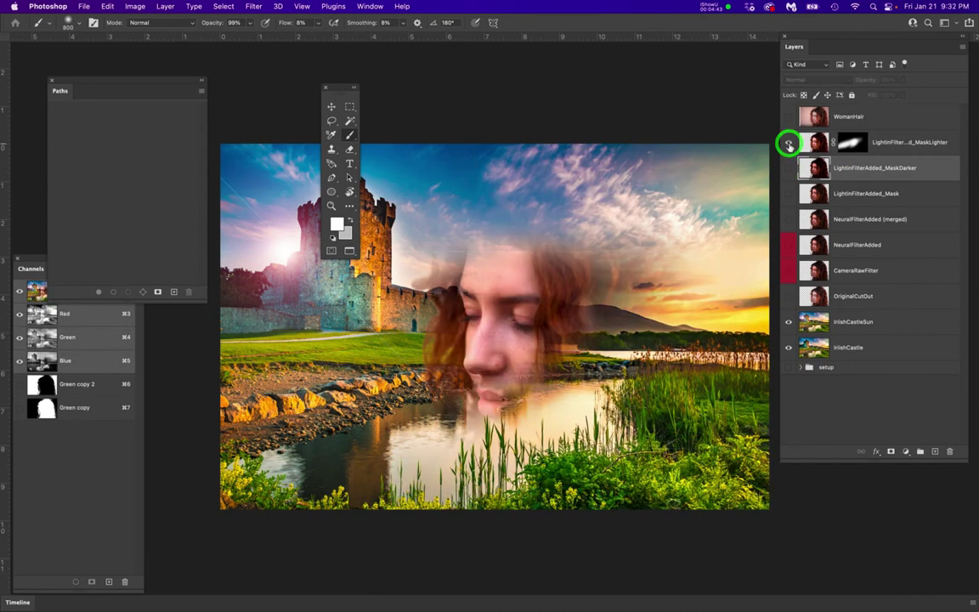
Step: Disable then re-enable the MaskLighter layer mask and make MaskDarker visible again
{"action": "right_click", "coordinate": [885, 141]}
{"action": "left_click", "coordinate": [928, 115]}
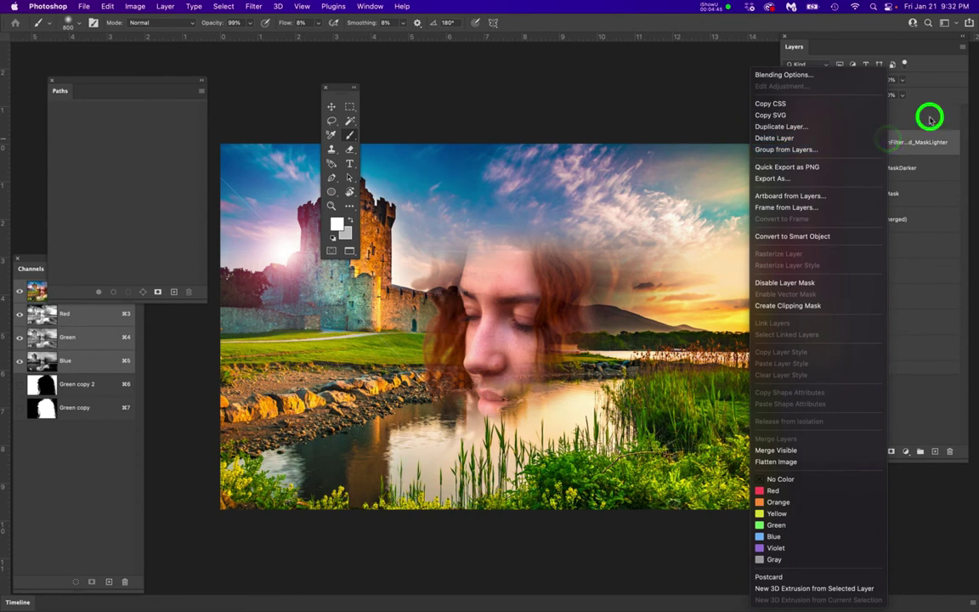
{"action": "right_click", "coordinate": [847, 141]}
{"action": "left_click", "coordinate": [860, 148]}
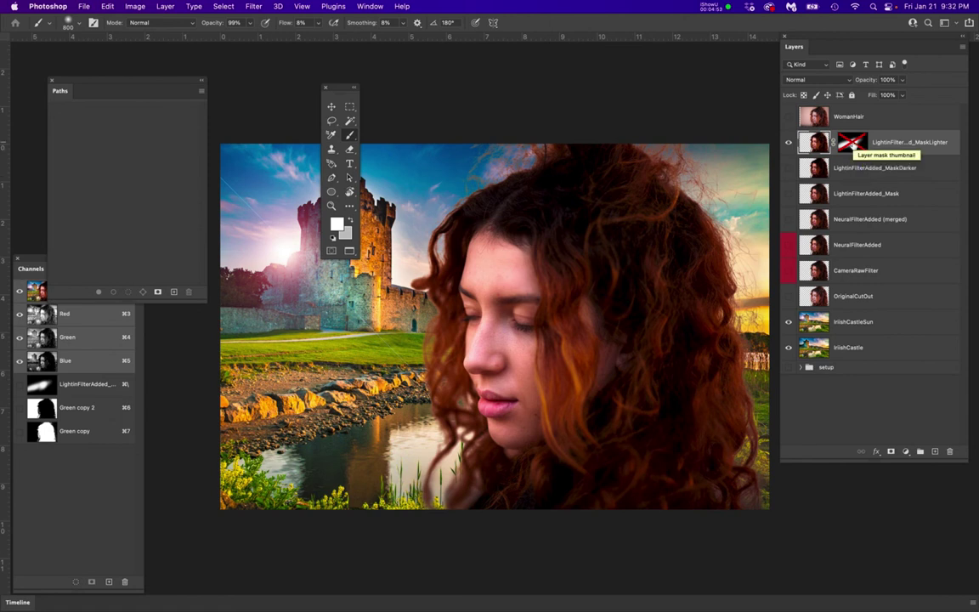
{"action": "right_click", "coordinate": [852, 146]}
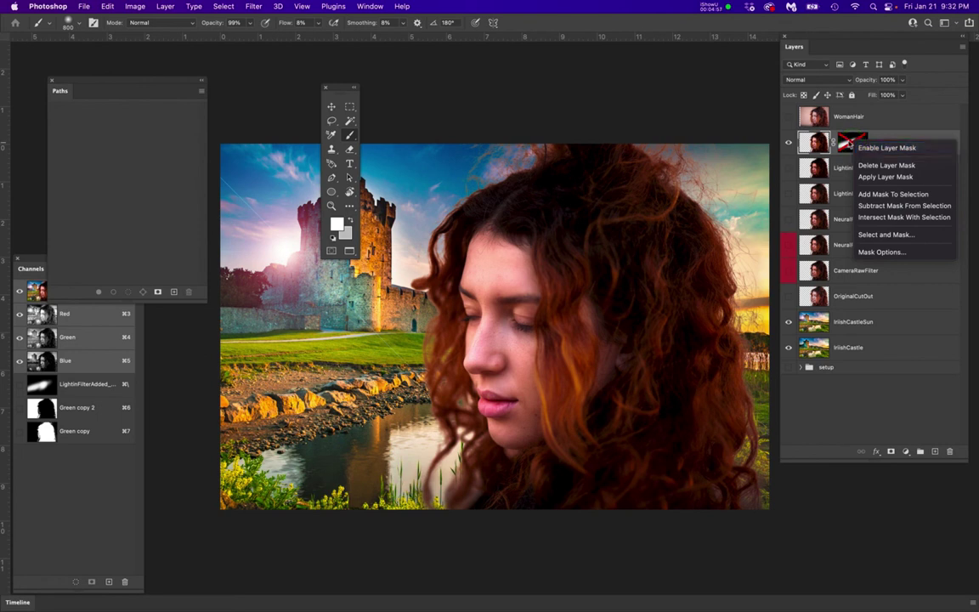
{"action": "left_click", "coordinate": [865, 147]}
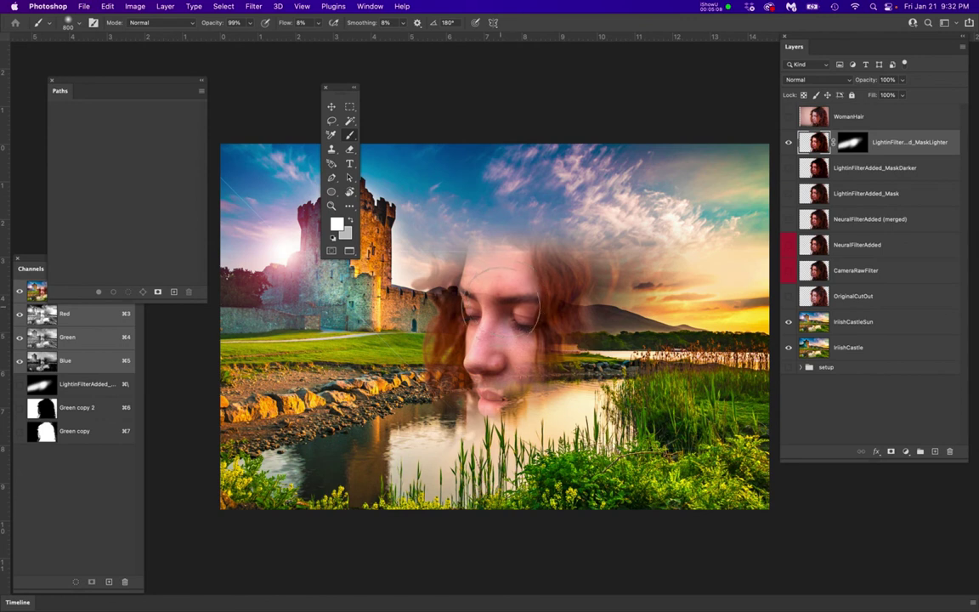
{"action": "left_click", "coordinate": [788, 167]}
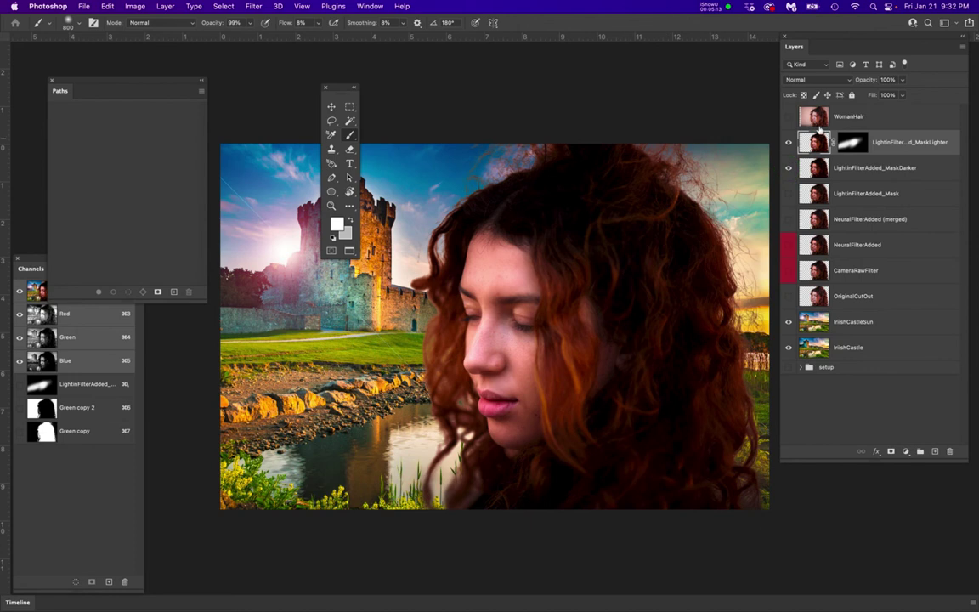
{"action": "left_click", "coordinate": [788, 142]}
{"action": "left_click", "coordinate": [788, 142]}
Step: Add a new empty layer named Warm above the lighting layers
{"action": "left_click", "coordinate": [934, 452]}
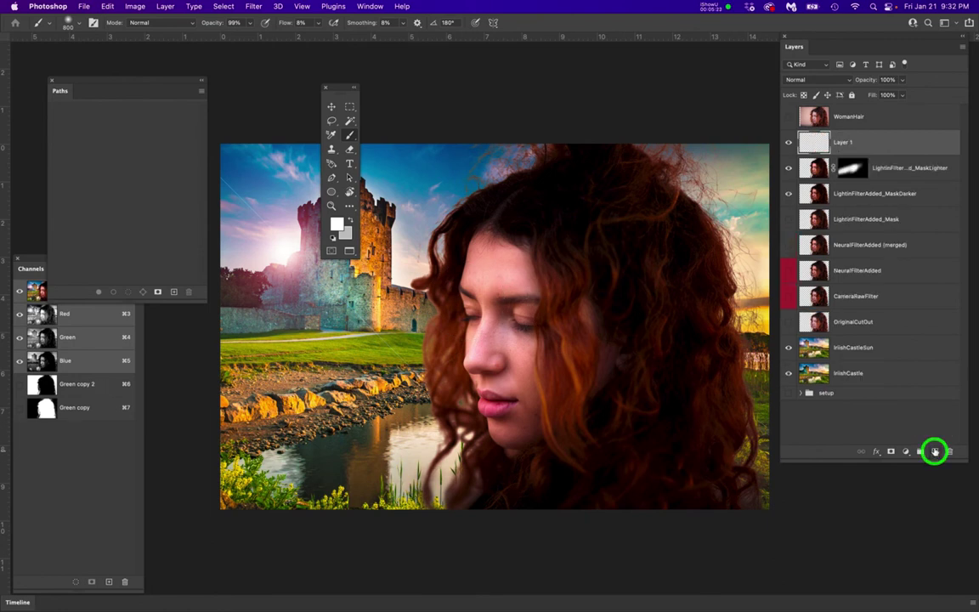
{"action": "double_click", "coordinate": [846, 142]}
{"action": "type", "text": "Wa"}
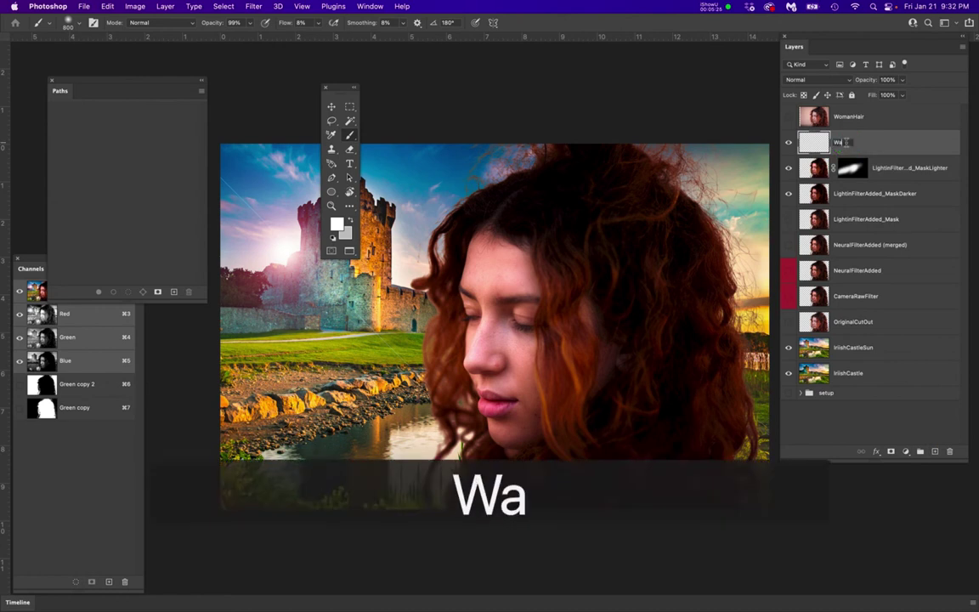
{"action": "type", "text": "rm"}
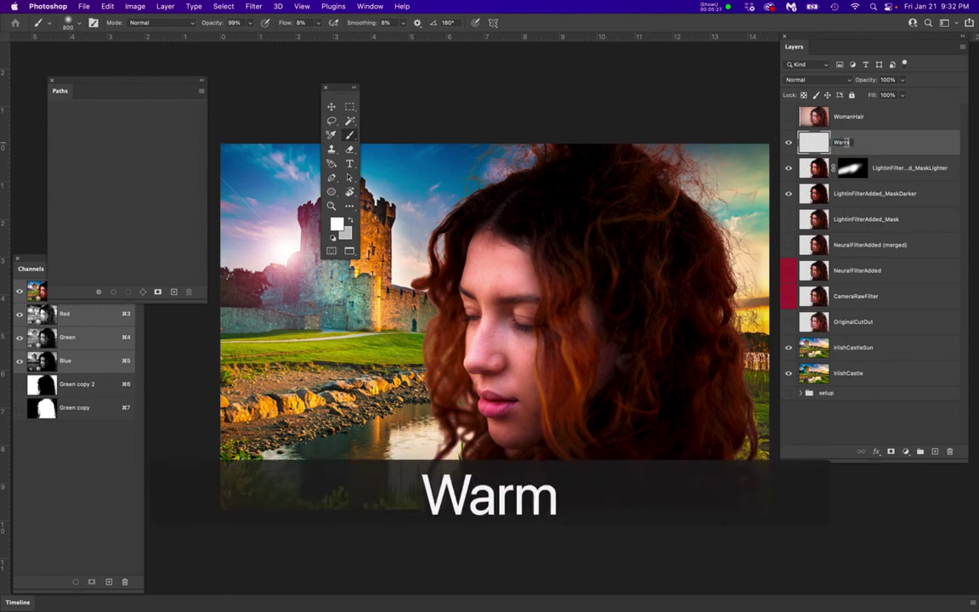
{"action": "key", "text": "Return"}
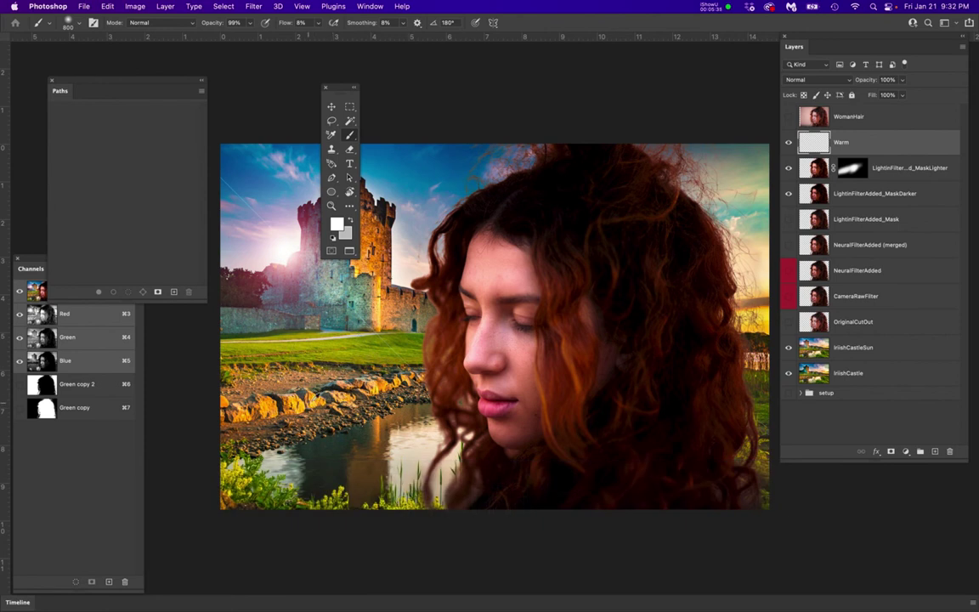
Step: Sample the rocks and set a golden orange (fac538) painting colour for the Warm layer
{"action": "key", "text": "i"}
{"action": "left_click", "coordinate": [283, 358]}
{"action": "left_click", "coordinate": [338, 223]}
{"action": "left_click", "coordinate": [303, 311]}
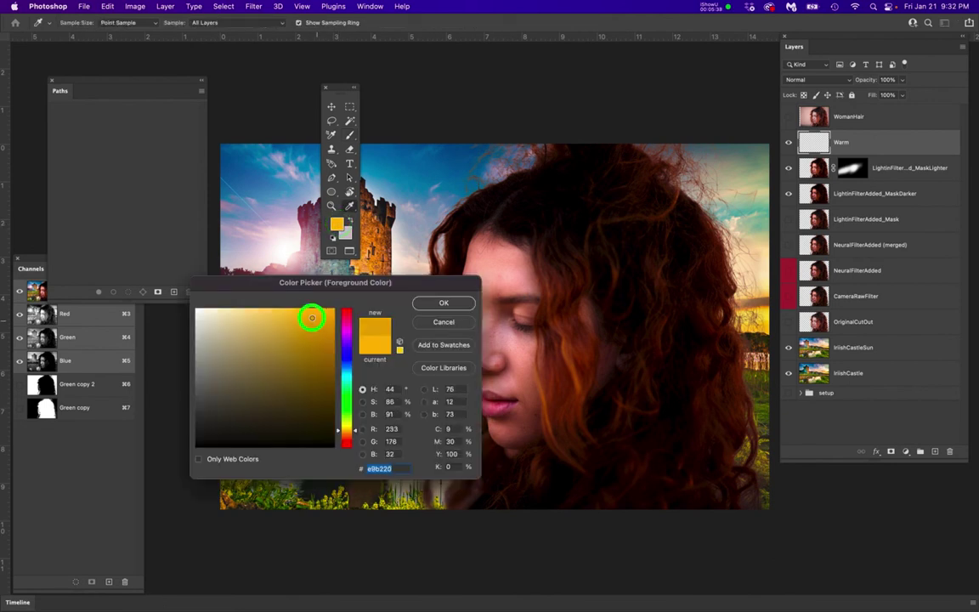
{"action": "left_click", "coordinate": [448, 303]}
{"action": "key", "text": "b"}
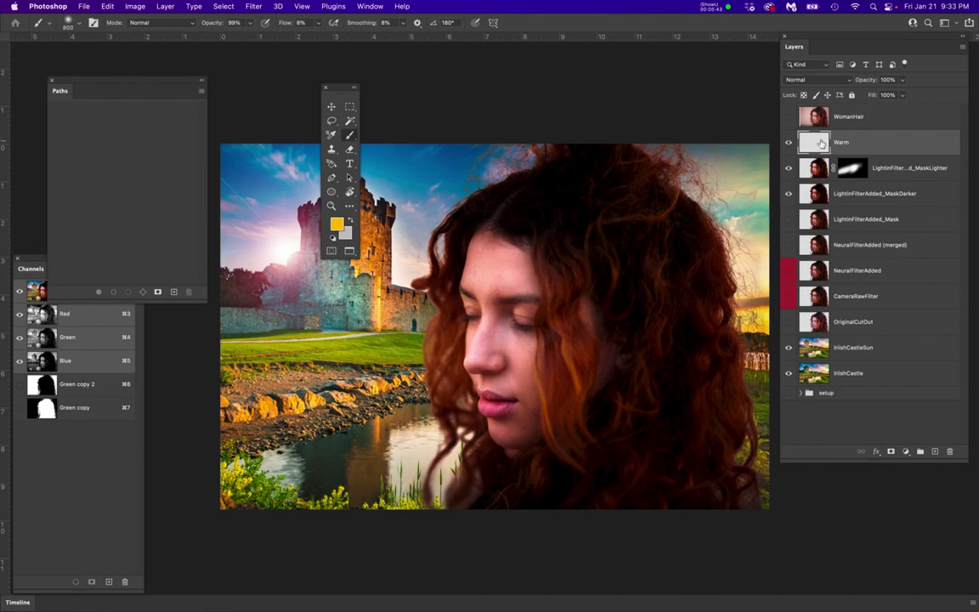
{"action": "left_click", "coordinate": [892, 145]}
Step: Paint a warm glow over the eyes, forehead, nose and cheek on the Warm layer
{"action": "mouse_move", "coordinate": [485, 340]}
{"action": "left_mouse_down"}
{"action": "mouse_move", "coordinate": [484, 371]}
{"action": "mouse_move", "coordinate": [504, 284]}
{"action": "left_mouse_up"}
{"action": "left_click", "coordinate": [508, 344]}
{"action": "left_click", "coordinate": [520, 374]}
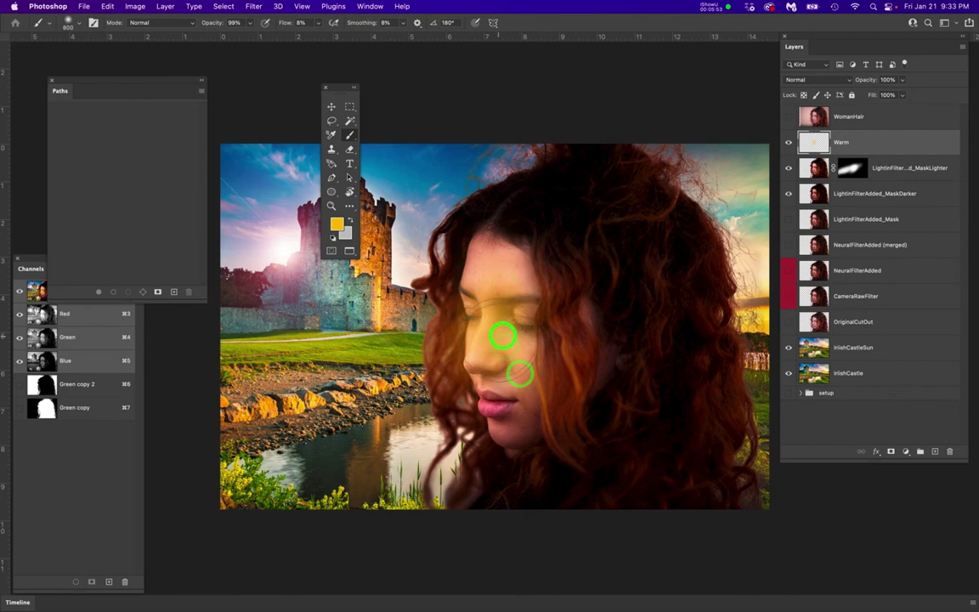
{"action": "left_click", "coordinate": [481, 236]}
{"action": "left_click", "coordinate": [489, 258]}
{"action": "left_click", "coordinate": [491, 270]}
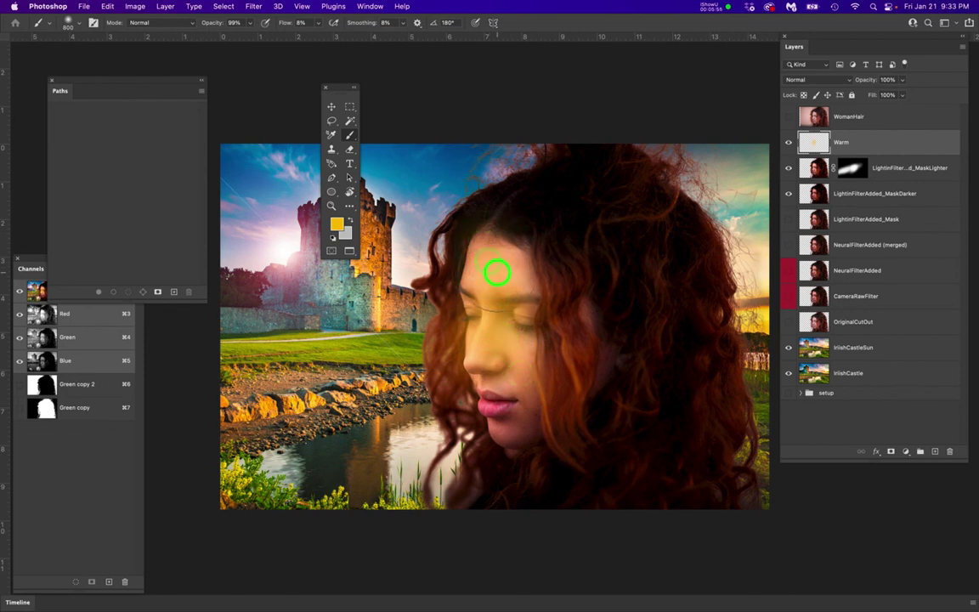
{"action": "left_click", "coordinate": [499, 366]}
Step: Set the Warm layer to Multiply blend mode and lower its opacity to 16%
{"action": "left_click", "coordinate": [896, 146]}
{"action": "left_click", "coordinate": [817, 80]}
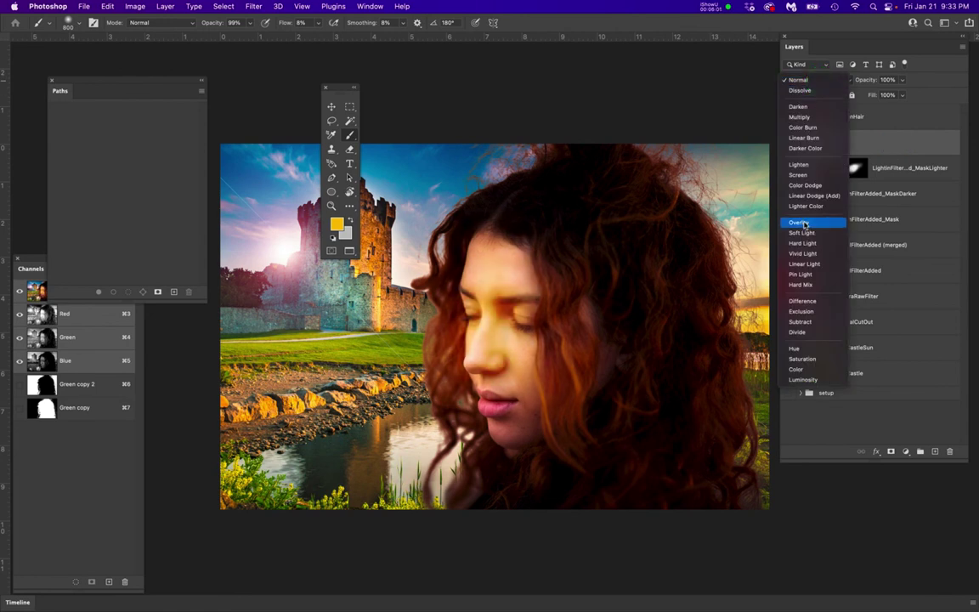
{"action": "left_click", "coordinate": [799, 117]}
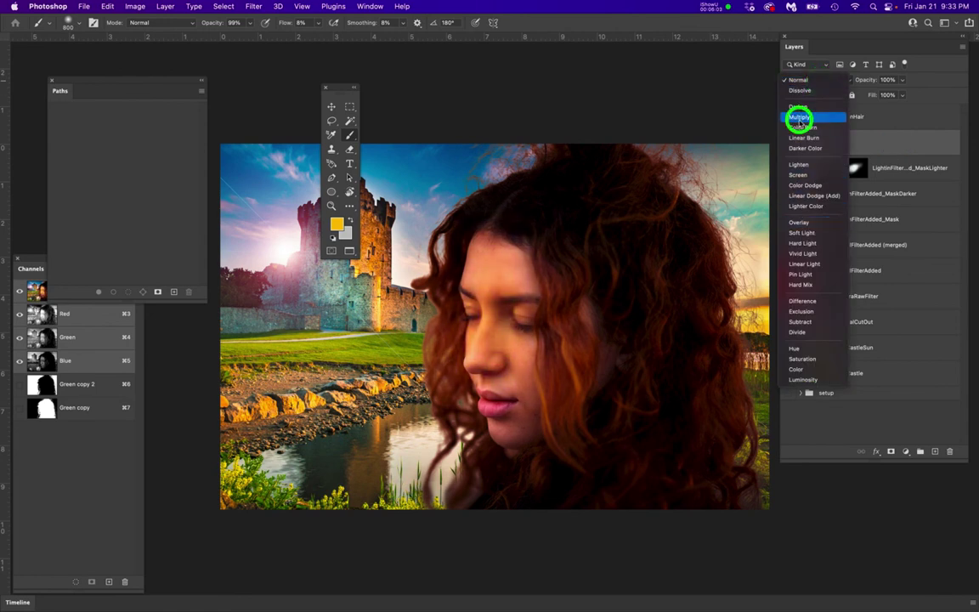
{"action": "left_click", "coordinate": [797, 119]}
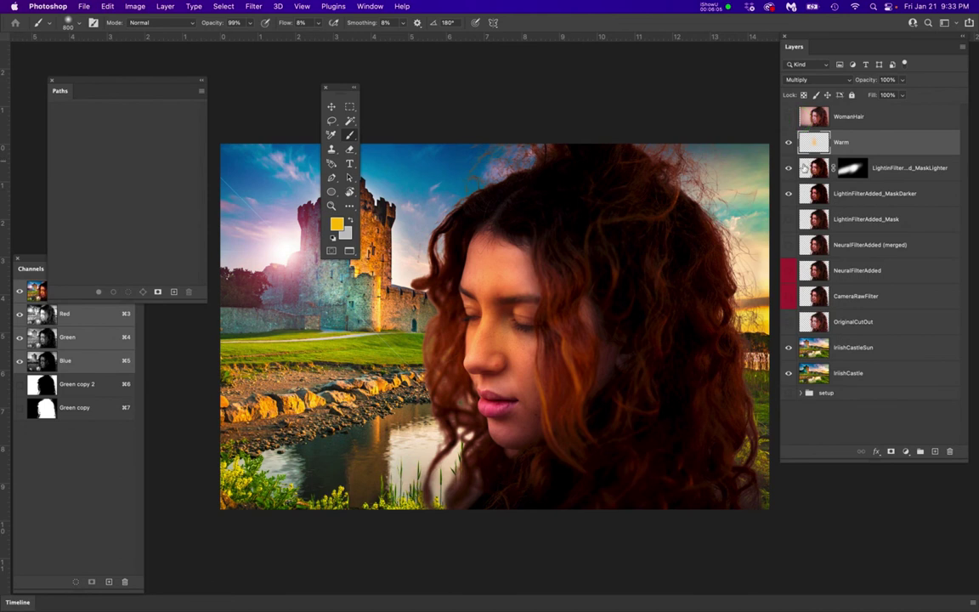
{"action": "left_click", "coordinate": [788, 142]}
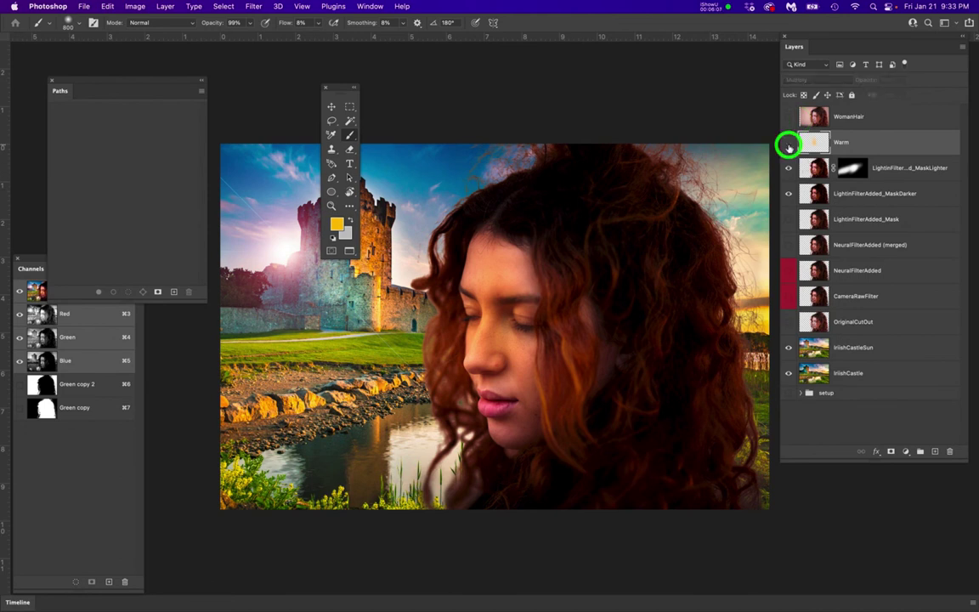
{"action": "left_click", "coordinate": [788, 143]}
{"action": "left_click", "coordinate": [867, 143]}
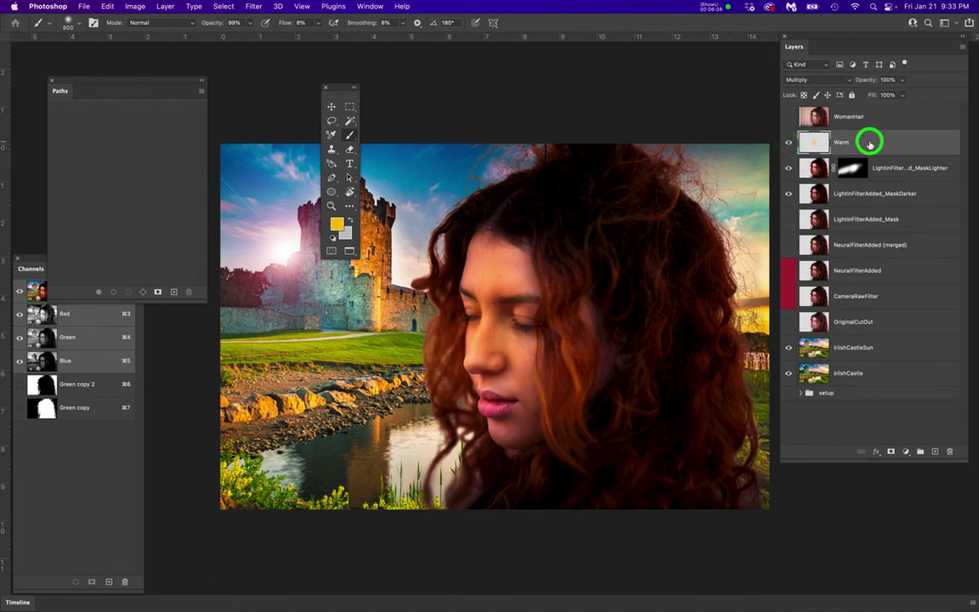
{"action": "left_click", "coordinate": [903, 81]}
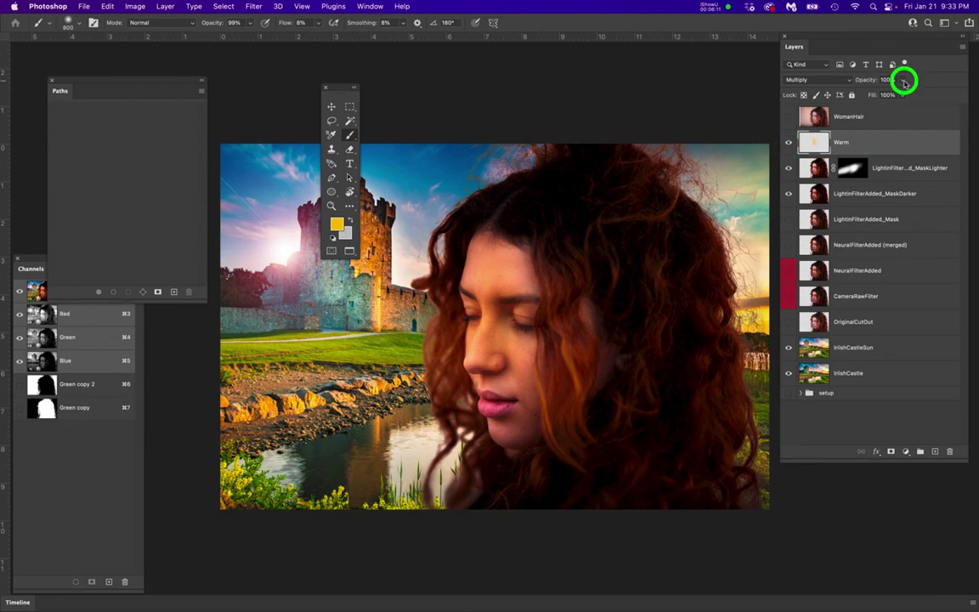
{"action": "left_click_drag", "start_coordinate": [903, 95], "coordinate": [862, 102]}
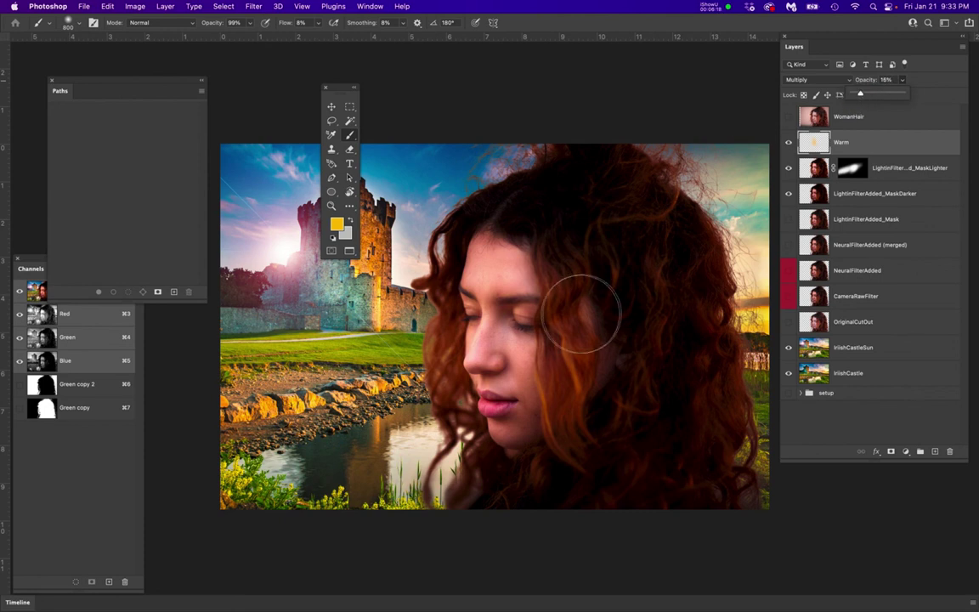
{"action": "scroll", "coordinate": [582, 302], "scroll_direction": "up", "scroll_amount": 2}
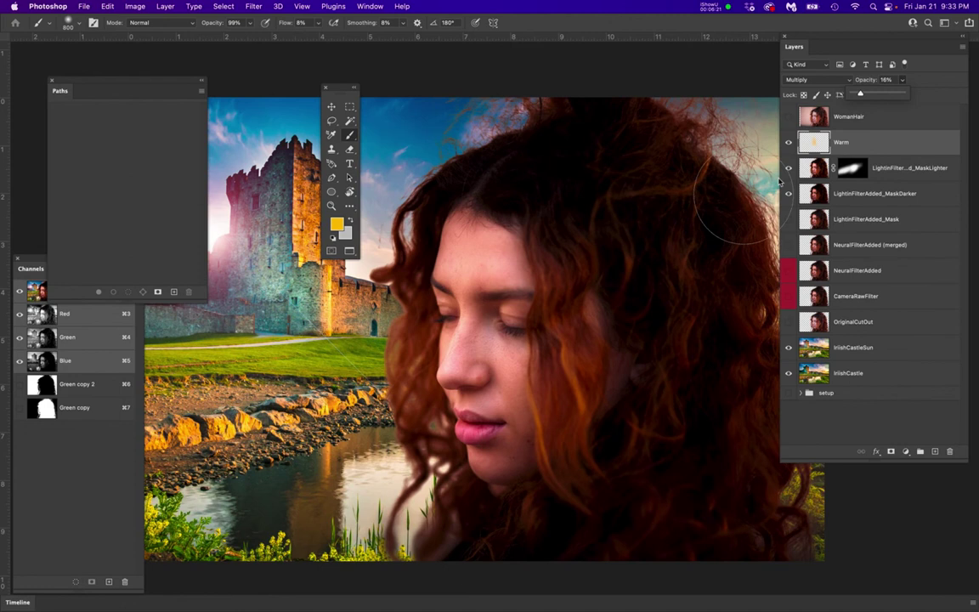
Step: Compare the Warm layer hidden and shown, then raise its opacity to 25%
{"action": "left_click", "coordinate": [788, 143]}
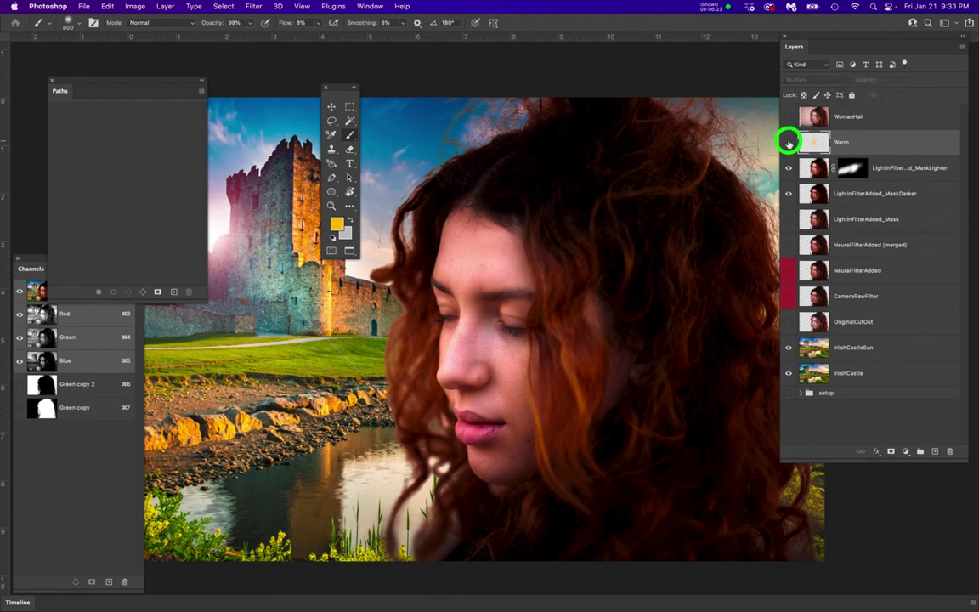
{"action": "left_click", "coordinate": [788, 142]}
{"action": "left_click", "coordinate": [880, 149]}
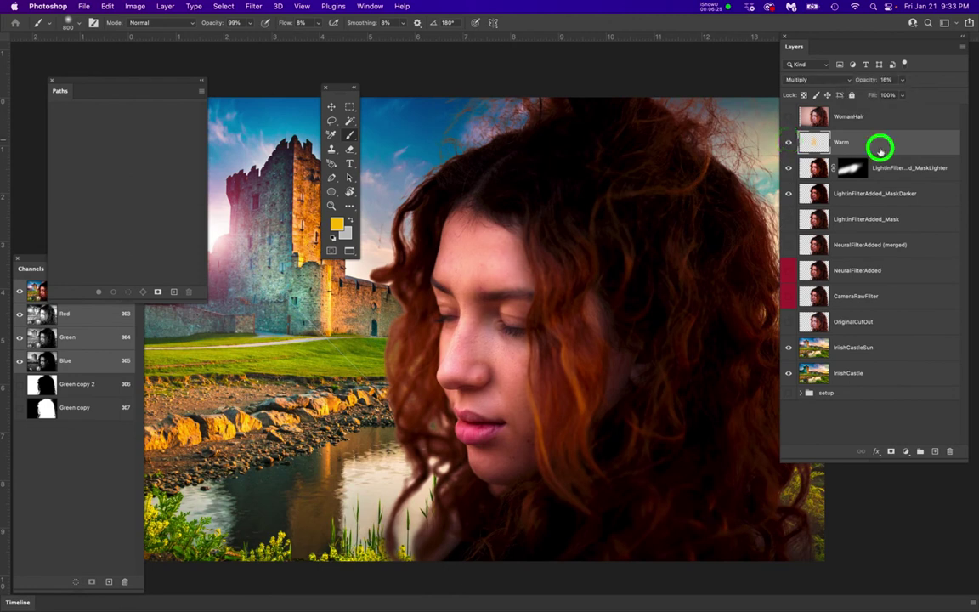
{"action": "left_click_drag", "start_coordinate": [903, 83], "coordinate": [905, 94]}
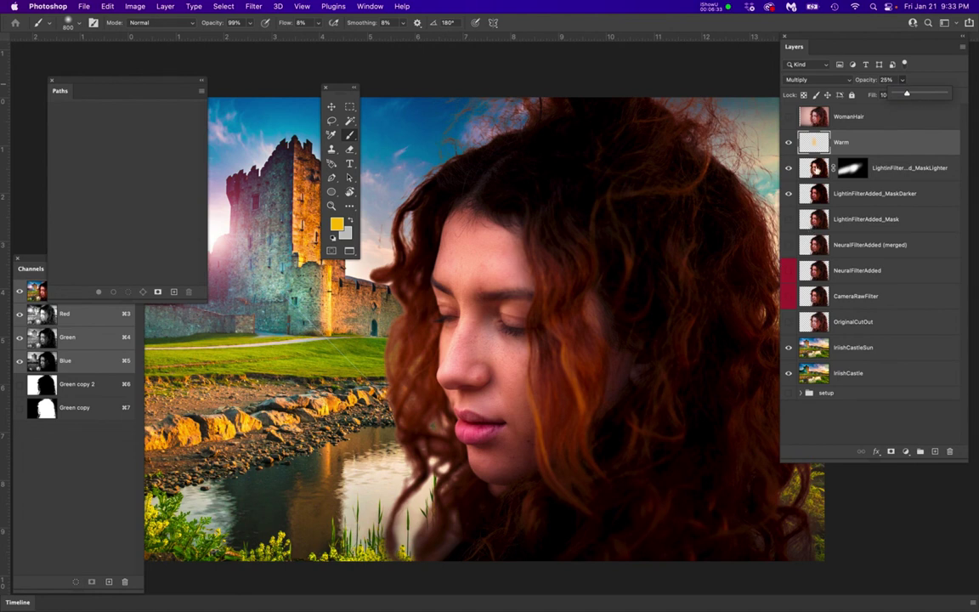
Step: Toggle the lighter lighting and Warm layers to compare, then select LightinFilterAdded_MaskDarker
{"action": "left_click", "coordinate": [789, 167]}
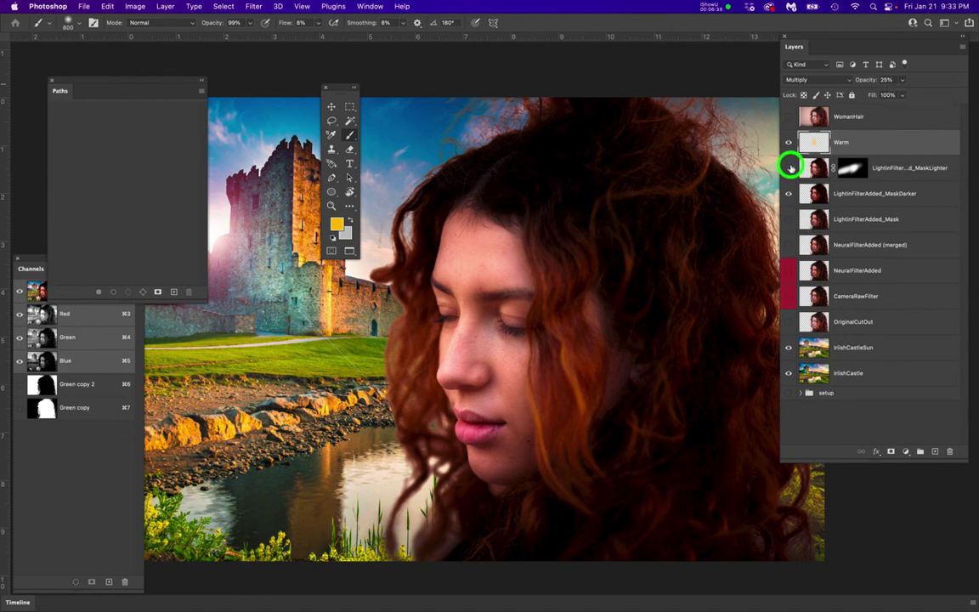
{"action": "left_click", "coordinate": [788, 167]}
{"action": "left_click", "coordinate": [789, 143]}
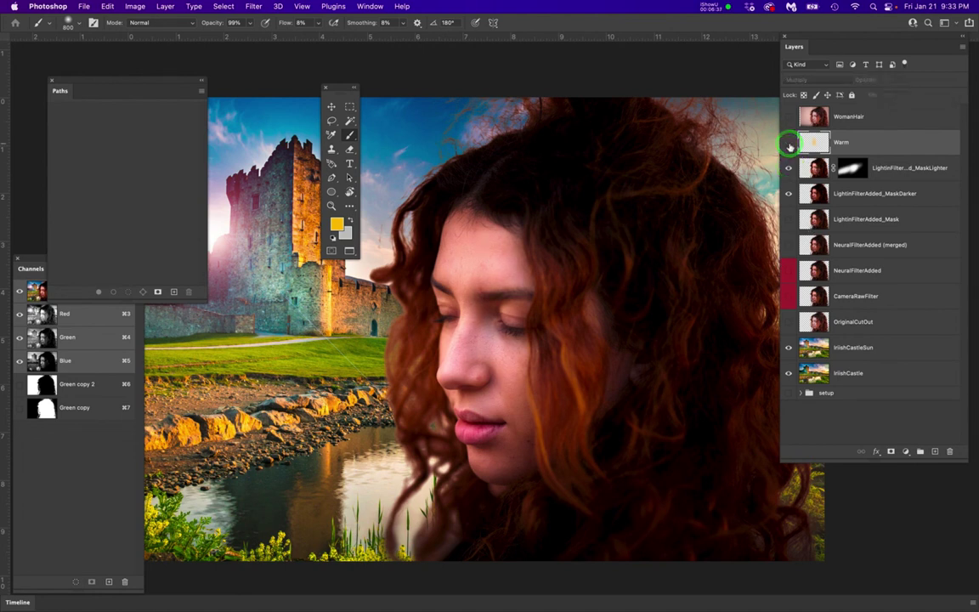
{"action": "left_click", "coordinate": [789, 143]}
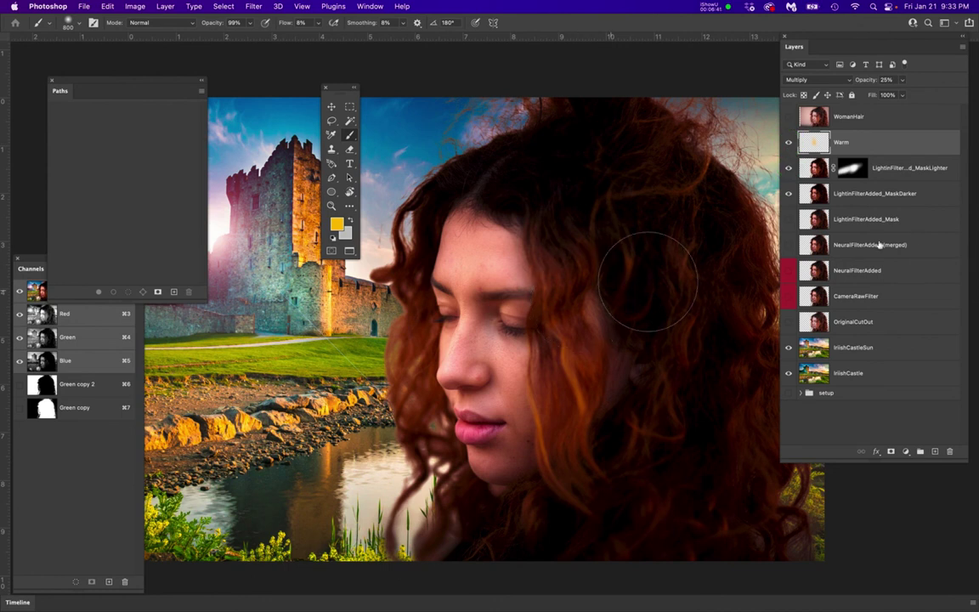
{"action": "left_click", "coordinate": [935, 194]}
{"action": "left_click", "coordinate": [939, 168]}
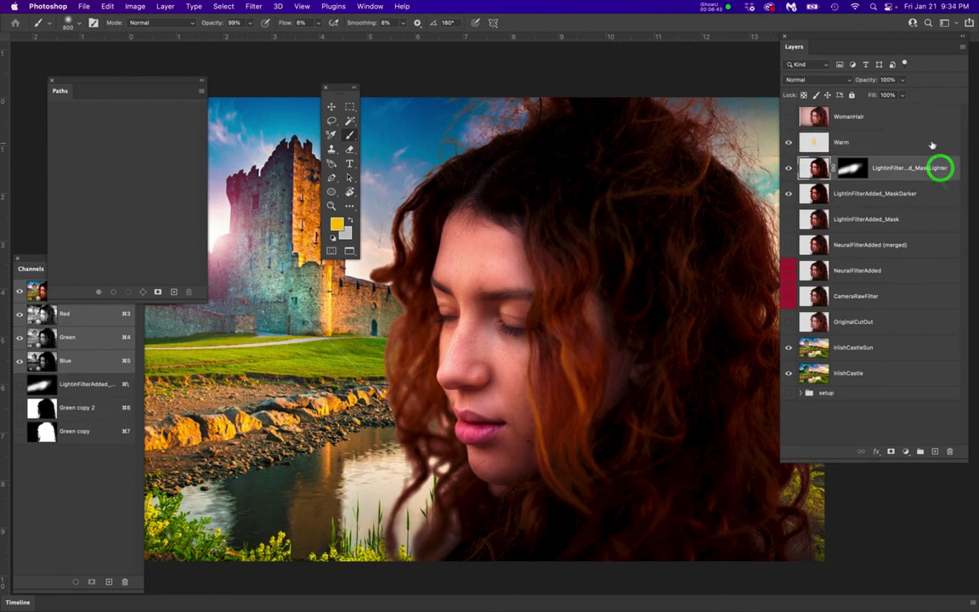
{"action": "left_click", "coordinate": [929, 194]}
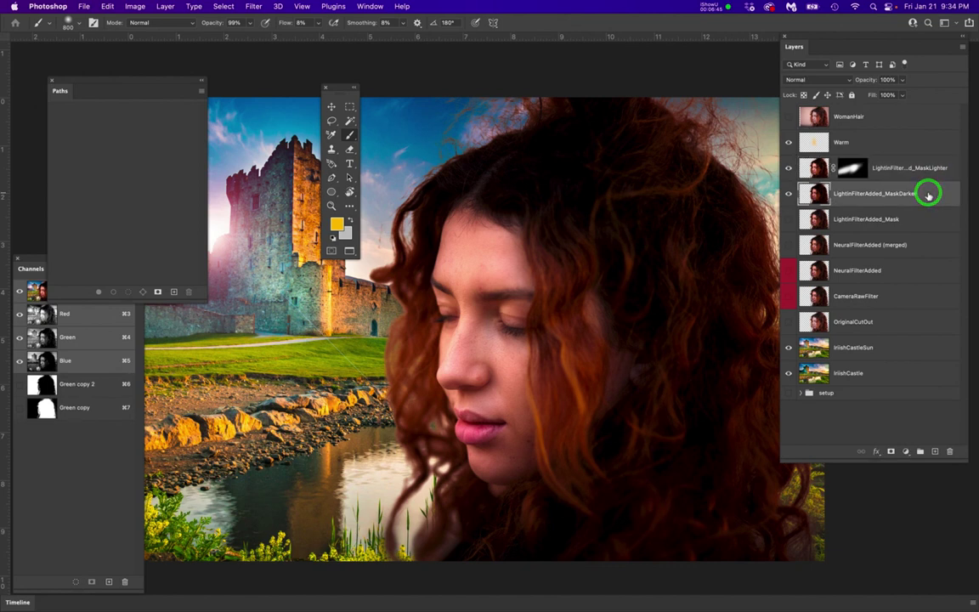
{"action": "left_click", "coordinate": [935, 169]}
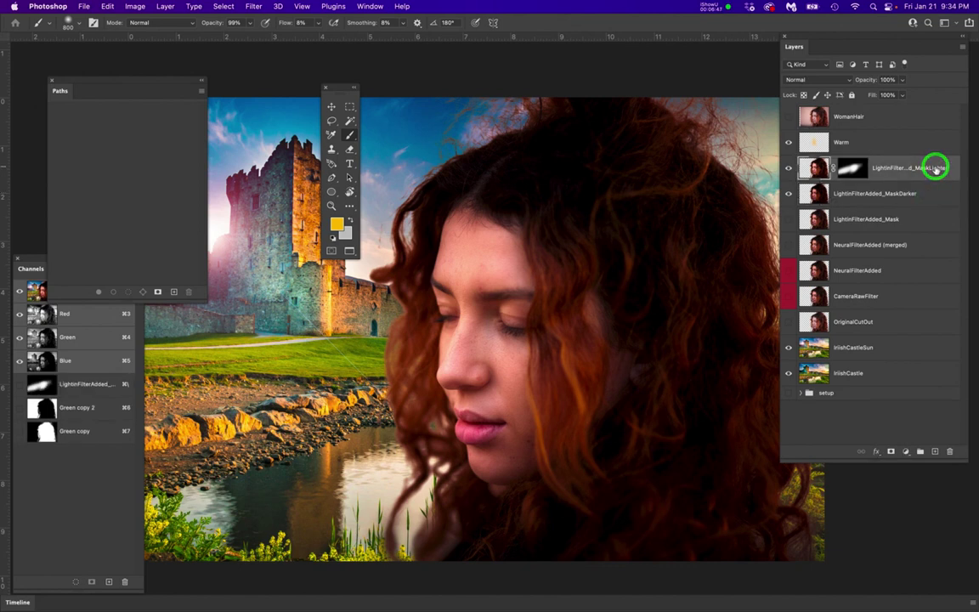
{"action": "left_click", "coordinate": [883, 138]}
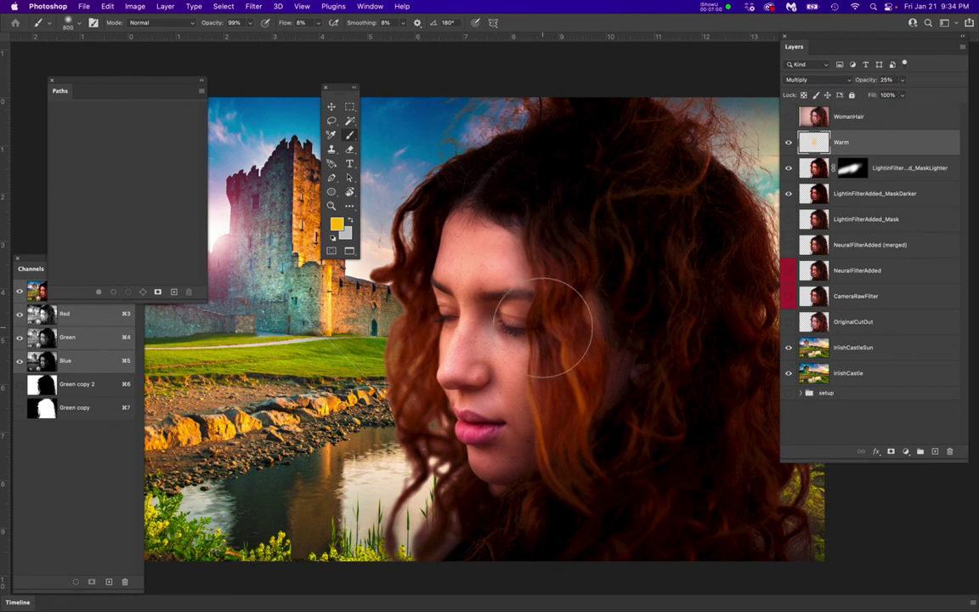
{"action": "scroll", "coordinate": [557, 306], "scroll_direction": "down", "scroll_amount": 2}
{"action": "scroll", "coordinate": [549, 319], "scroll_direction": "up", "scroll_amount": 2}
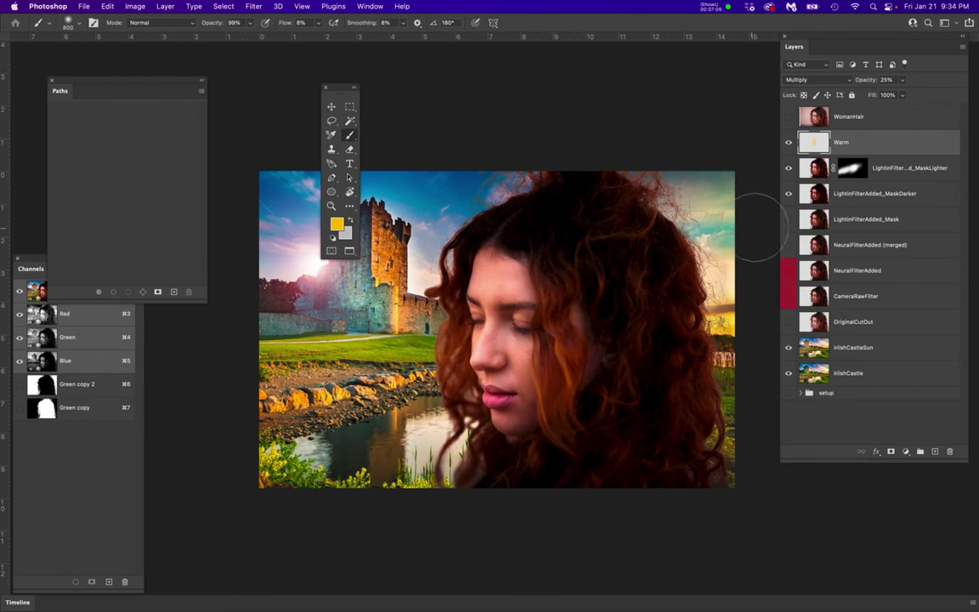
Step: Paint white on the MaskLighter mask over the top of the hair, checking with MaskDarker hidden
{"action": "scroll", "coordinate": [629, 259], "scroll_direction": "up", "scroll_amount": 3}
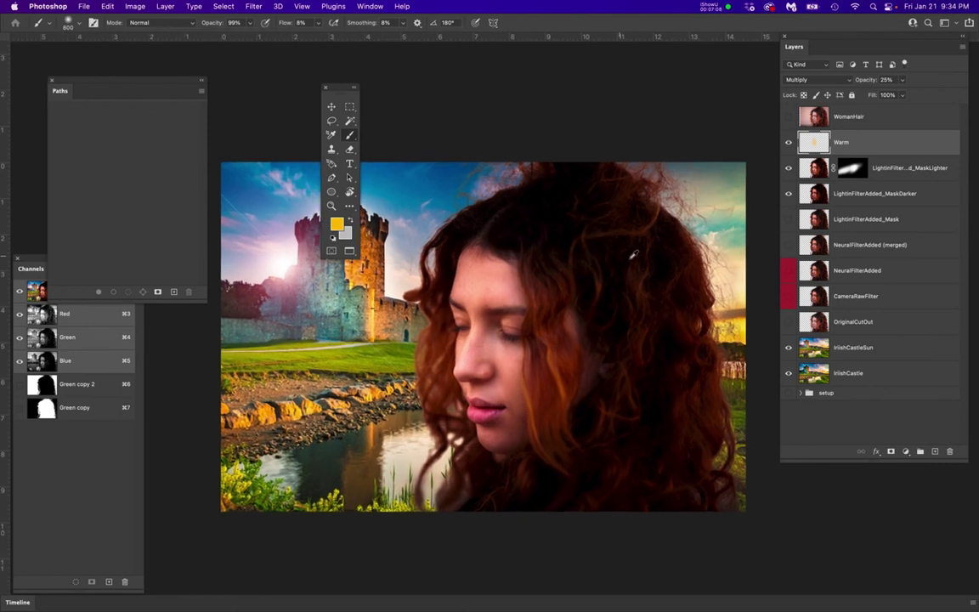
{"action": "left_click", "coordinate": [787, 168]}
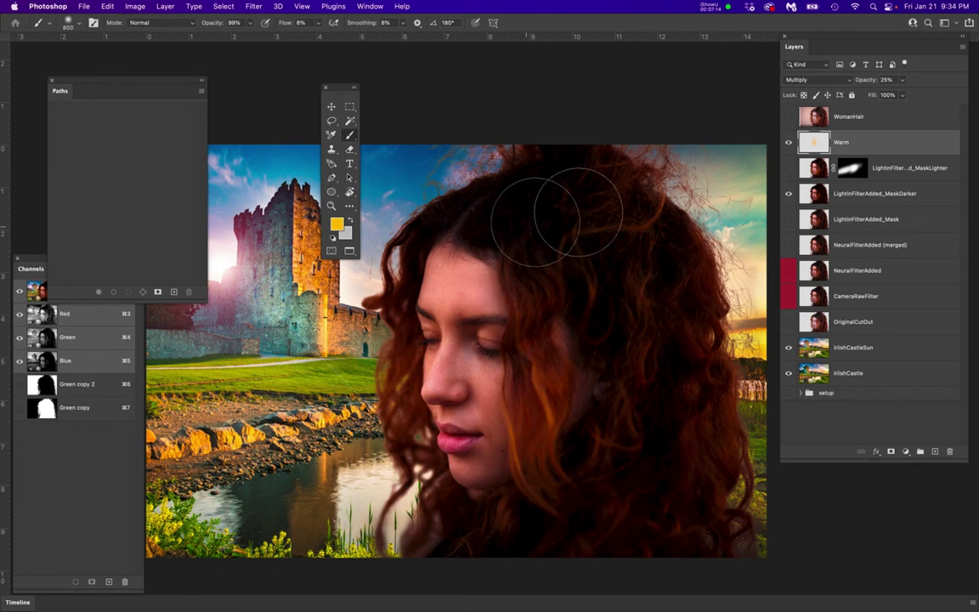
{"action": "left_click", "coordinate": [787, 168]}
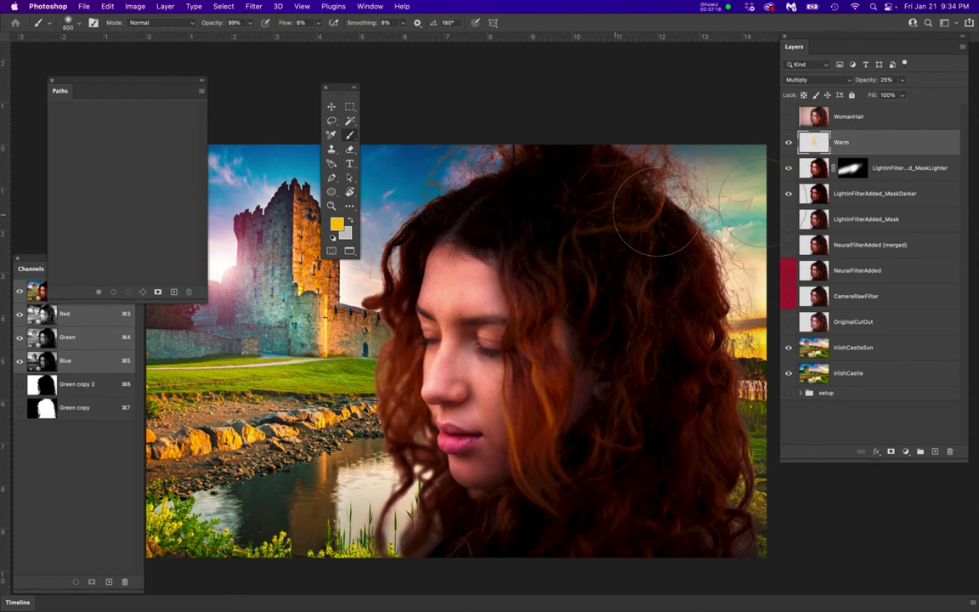
{"action": "left_click", "coordinate": [851, 169]}
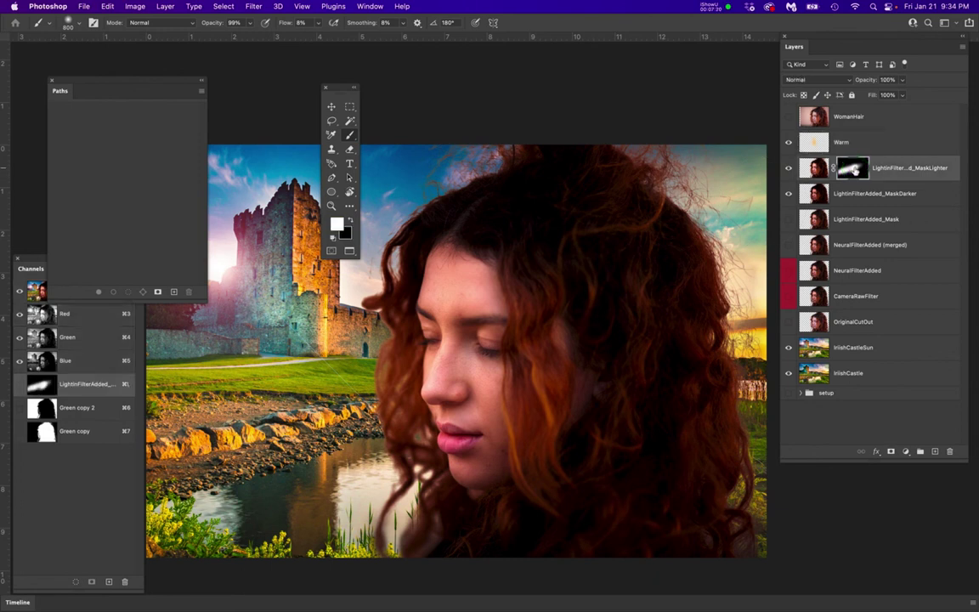
{"action": "key", "text": "b"}
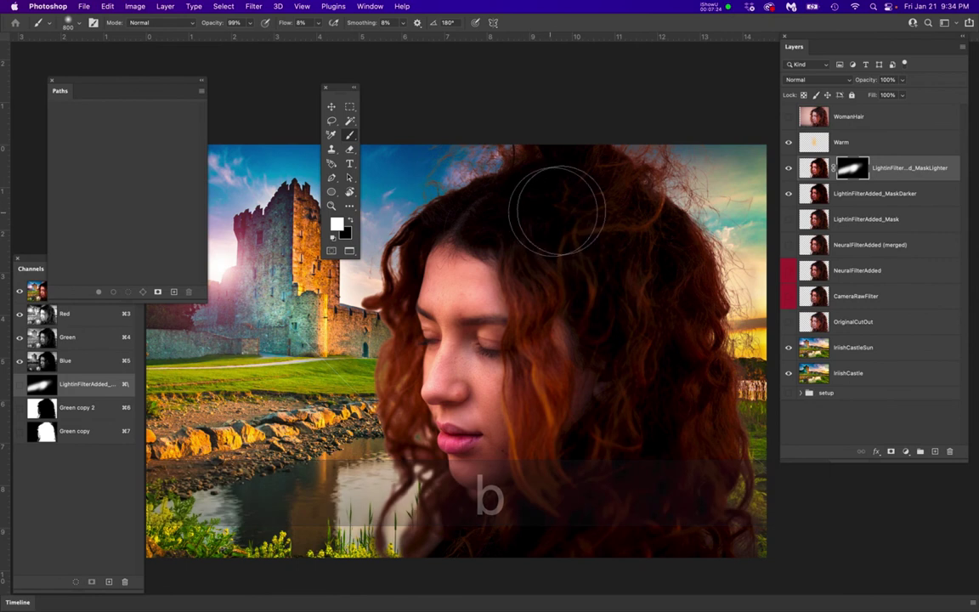
{"action": "mouse_move", "coordinate": [568, 202]}
{"action": "left_mouse_down"}
{"action": "mouse_move", "coordinate": [501, 218]}
{"action": "mouse_move", "coordinate": [568, 202]}
{"action": "mouse_move", "coordinate": [529, 215]}
{"action": "mouse_move", "coordinate": [520, 204]}
{"action": "mouse_move", "coordinate": [580, 170]}
{"action": "mouse_move", "coordinate": [498, 241]}
{"action": "mouse_move", "coordinate": [577, 175]}
{"action": "mouse_move", "coordinate": [560, 192]}
{"action": "mouse_move", "coordinate": [605, 177]}
{"action": "mouse_move", "coordinate": [494, 261]}
{"action": "mouse_move", "coordinate": [554, 243]}
{"action": "mouse_move", "coordinate": [559, 274]}
{"action": "mouse_move", "coordinate": [508, 255]}
{"action": "mouse_move", "coordinate": [539, 276]}
{"action": "mouse_move", "coordinate": [515, 314]}
{"action": "mouse_move", "coordinate": [525, 278]}
{"action": "mouse_move", "coordinate": [587, 229]}
{"action": "mouse_move", "coordinate": [445, 269]}
{"action": "mouse_move", "coordinate": [451, 238]}
{"action": "mouse_move", "coordinate": [386, 279]}
{"action": "mouse_move", "coordinate": [406, 255]}
{"action": "mouse_move", "coordinate": [549, 252]}
{"action": "mouse_move", "coordinate": [338, 320]}
{"action": "mouse_move", "coordinate": [442, 255]}
{"action": "left_mouse_up"}
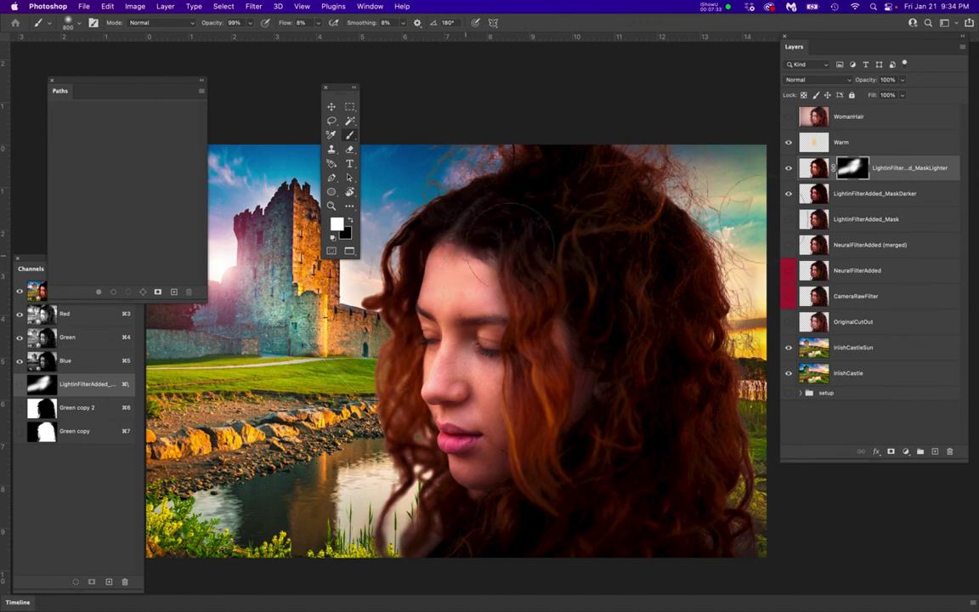
{"action": "left_click", "coordinate": [788, 195]}
{"action": "mouse_move", "coordinate": [459, 214]}
{"action": "left_mouse_down"}
{"action": "mouse_move", "coordinate": [522, 204]}
{"action": "mouse_move", "coordinate": [391, 222]}
{"action": "mouse_move", "coordinate": [535, 214]}
{"action": "mouse_move", "coordinate": [607, 238]}
{"action": "mouse_move", "coordinate": [534, 268]}
{"action": "mouse_move", "coordinate": [556, 255]}
{"action": "left_mouse_up"}
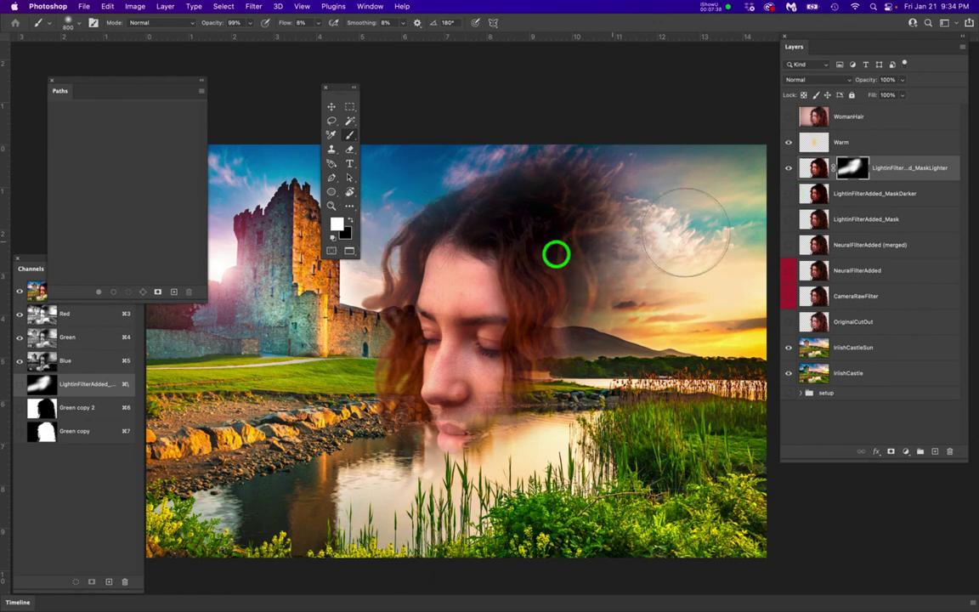
{"action": "left_click", "coordinate": [789, 195]}
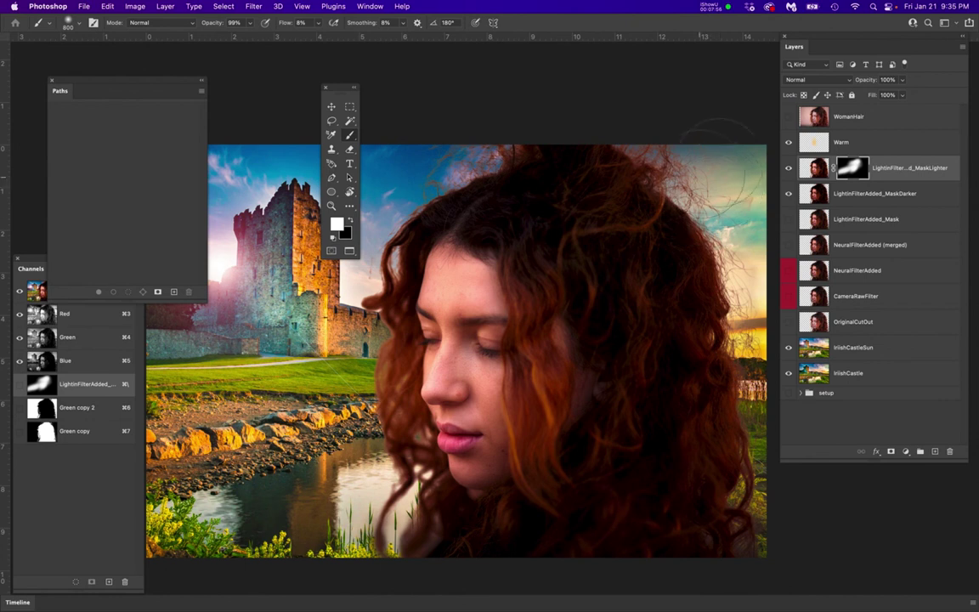
Step: Toggle the MaskLighter, MaskDarker and LightinFilterAdded_Mask layers' visibility to compare the lighting
{"action": "left_click", "coordinate": [788, 169]}
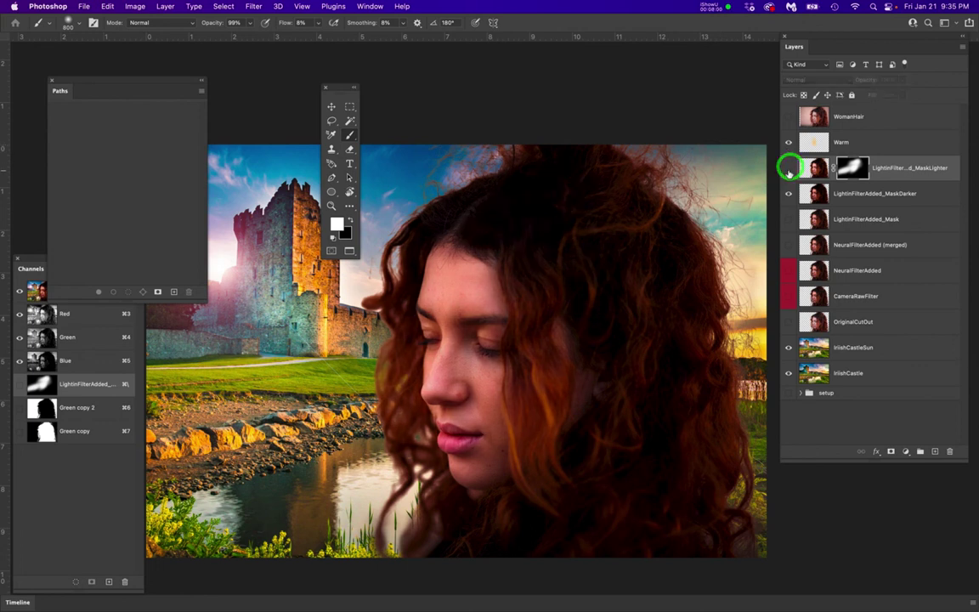
{"action": "left_click", "coordinate": [787, 195]}
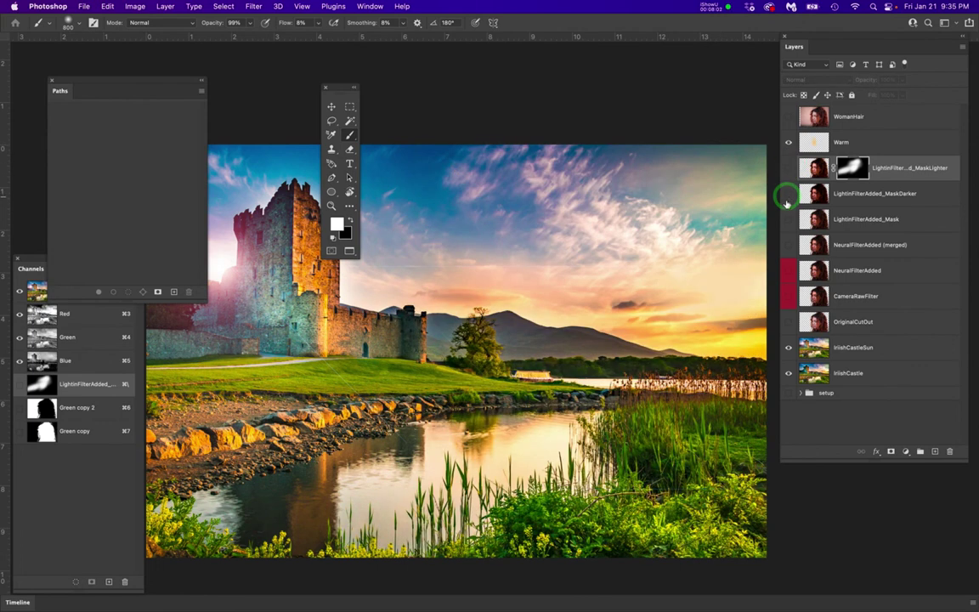
{"action": "left_click", "coordinate": [788, 220]}
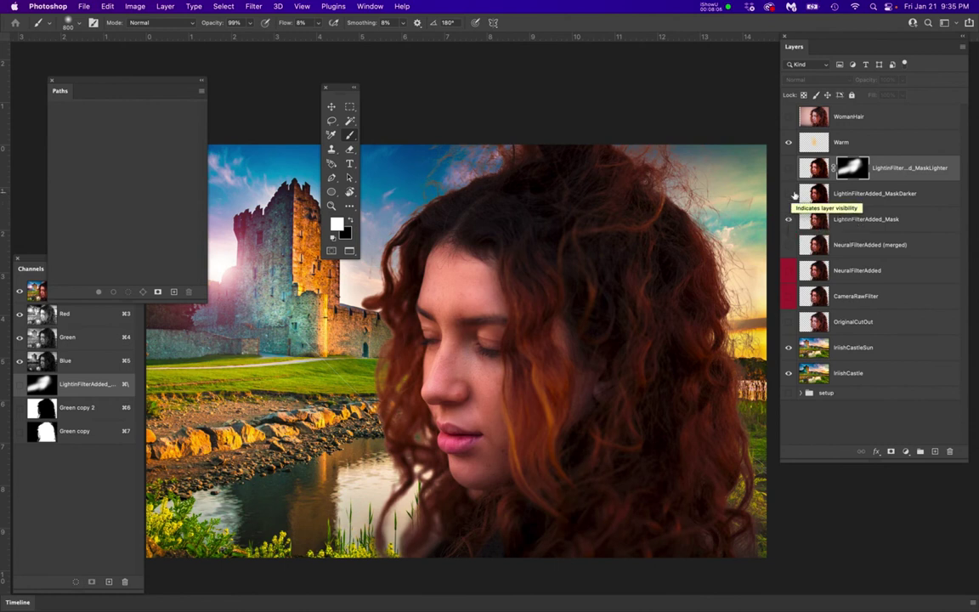
{"action": "left_click", "coordinate": [788, 193]}
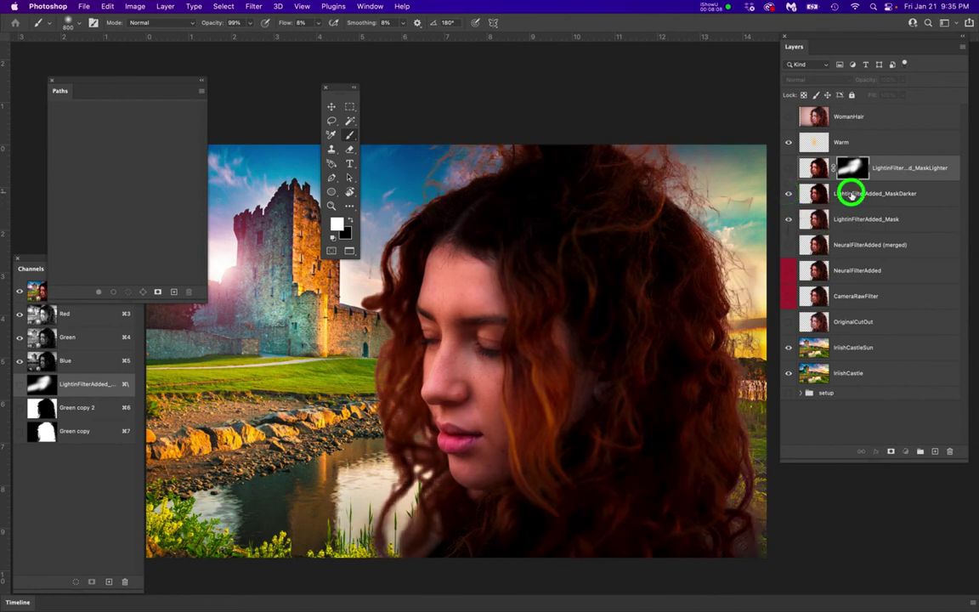
Step: Add a white layer mask to LightinFilterAdded_MaskDarker and swap black to the painting colour
{"action": "left_click", "coordinate": [853, 193]}
{"action": "left_click", "coordinate": [891, 452]}
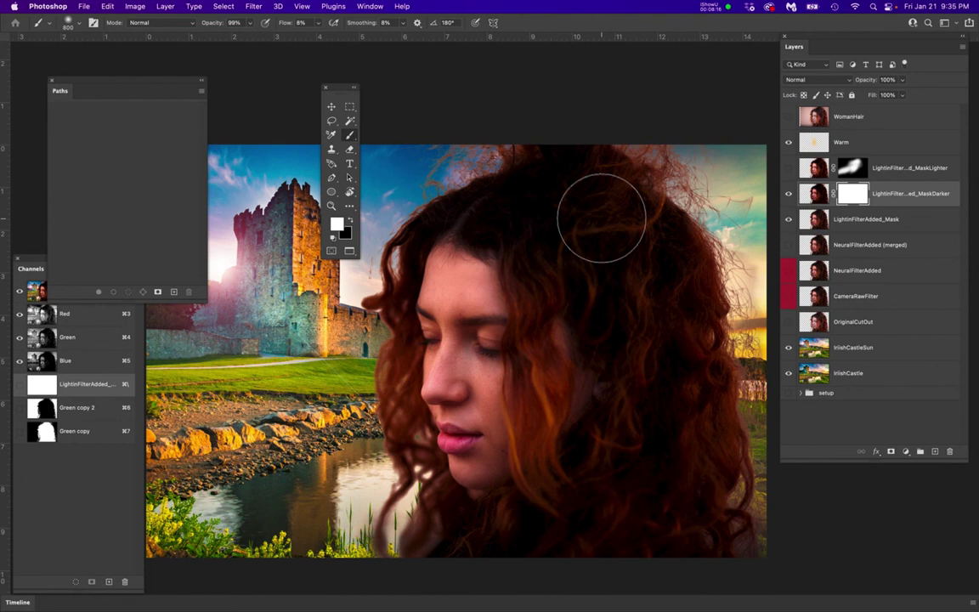
{"action": "key", "text": "x"}
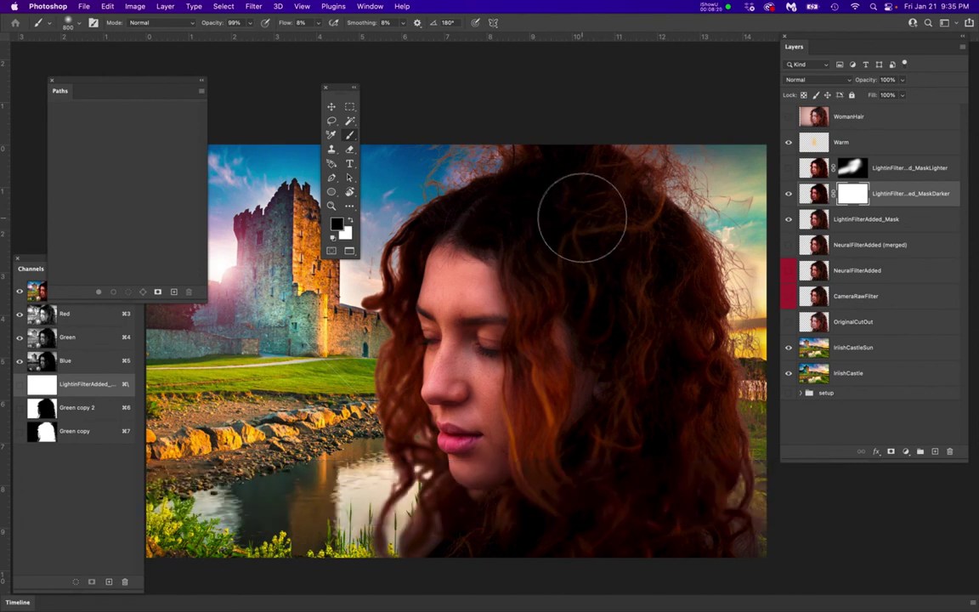
{"action": "left_click", "coordinate": [888, 196]}
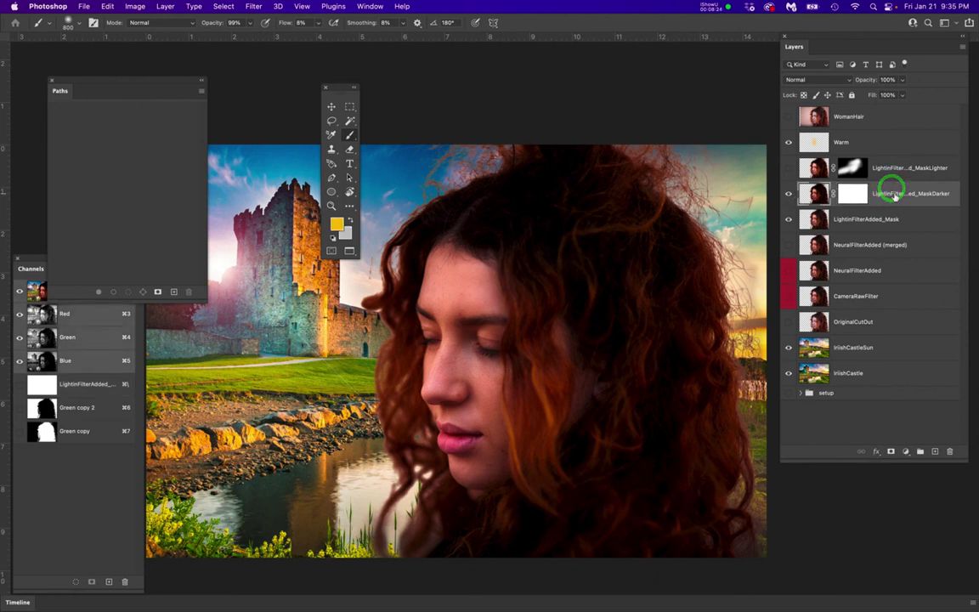
{"action": "left_click", "coordinate": [789, 194]}
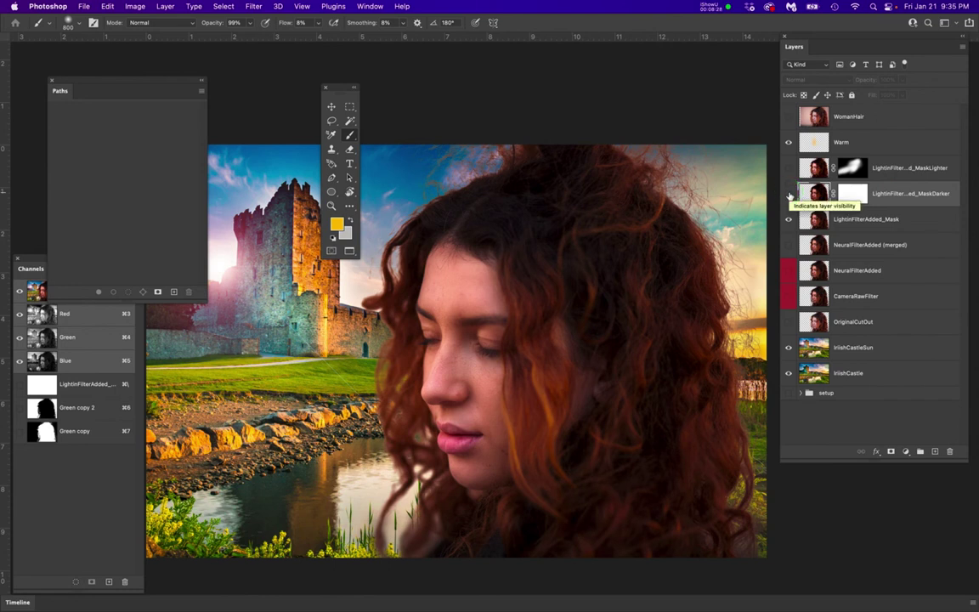
{"action": "left_click", "coordinate": [789, 194]}
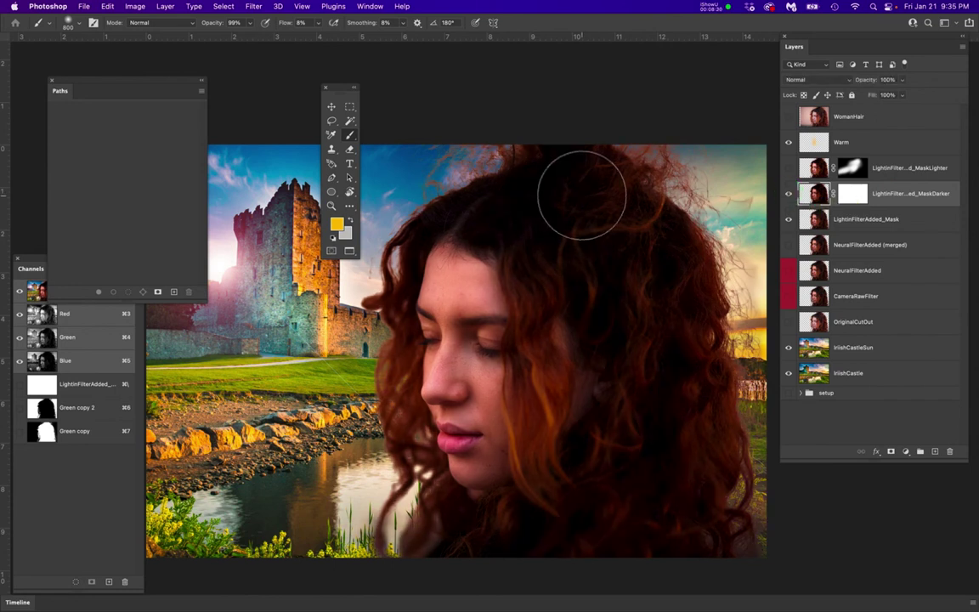
{"action": "left_click", "coordinate": [852, 170]}
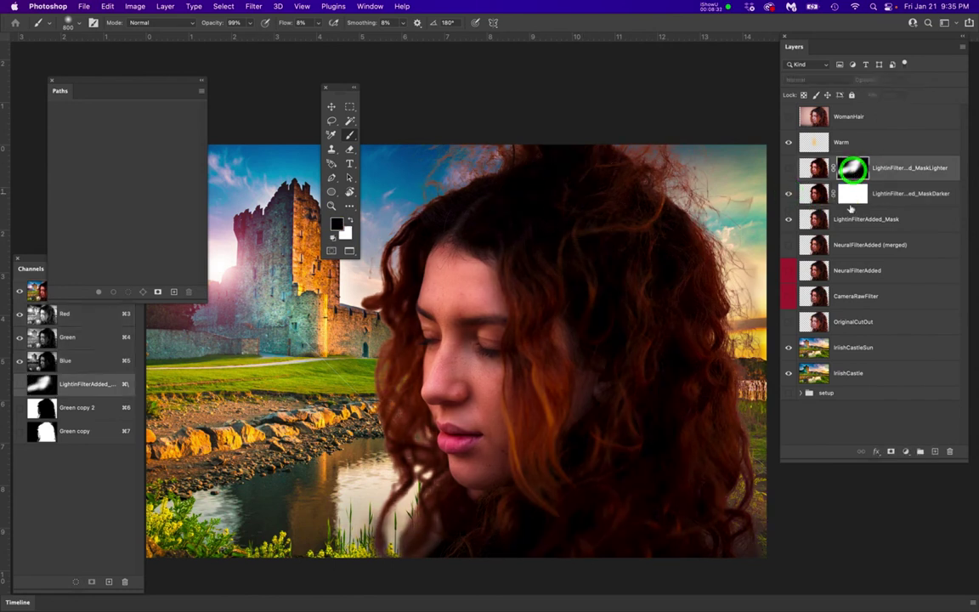
Step: Paint black on the MaskDarker layer mask across the crown of the hair
{"action": "left_click", "coordinate": [854, 192]}
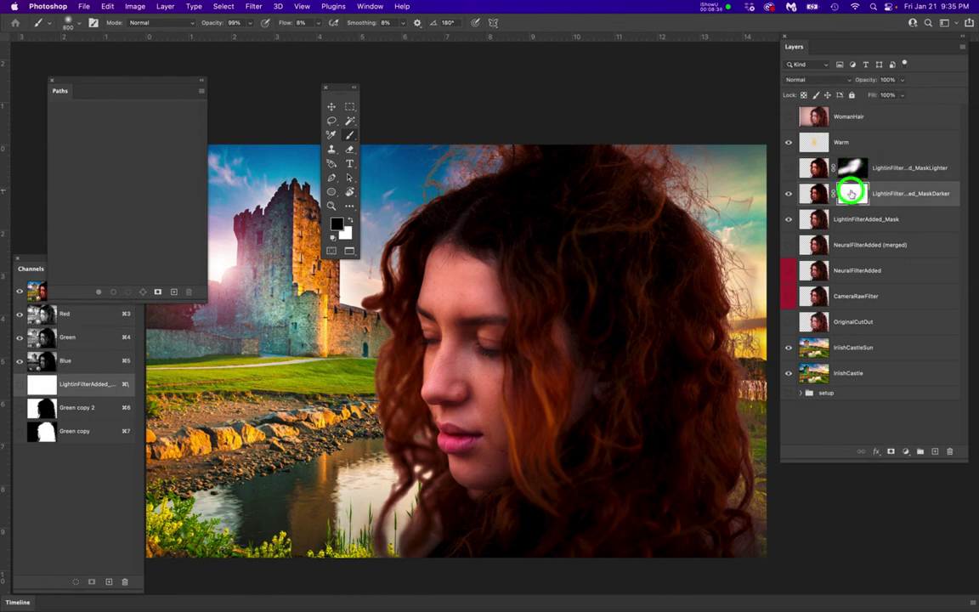
{"action": "mouse_move", "coordinate": [578, 198]}
{"action": "left_mouse_down"}
{"action": "mouse_move", "coordinate": [544, 207]}
{"action": "mouse_move", "coordinate": [492, 259]}
{"action": "mouse_move", "coordinate": [546, 225]}
{"action": "mouse_move", "coordinate": [523, 254]}
{"action": "mouse_move", "coordinate": [382, 287]}
{"action": "left_mouse_up"}
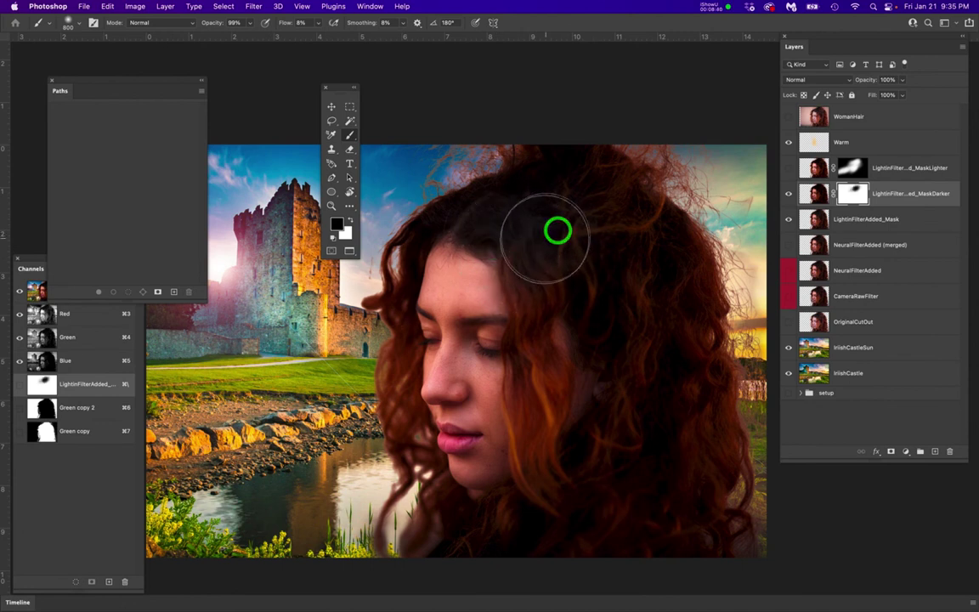
{"action": "scroll", "coordinate": [537, 218], "scroll_direction": "up", "scroll_amount": 3}
{"action": "mouse_move", "coordinate": [537, 212]}
{"action": "left_mouse_down"}
{"action": "mouse_move", "coordinate": [486, 248]}
{"action": "mouse_move", "coordinate": [570, 199]}
{"action": "mouse_move", "coordinate": [595, 201]}
{"action": "mouse_move", "coordinate": [499, 279]}
{"action": "mouse_move", "coordinate": [552, 273]}
{"action": "mouse_move", "coordinate": [577, 180]}
{"action": "mouse_move", "coordinate": [501, 223]}
{"action": "mouse_move", "coordinate": [458, 226]}
{"action": "mouse_move", "coordinate": [469, 197]}
{"action": "mouse_move", "coordinate": [404, 250]}
{"action": "mouse_move", "coordinate": [469, 179]}
{"action": "mouse_move", "coordinate": [430, 231]}
{"action": "mouse_move", "coordinate": [601, 146]}
{"action": "mouse_move", "coordinate": [648, 170]}
{"action": "mouse_move", "coordinate": [494, 169]}
{"action": "mouse_move", "coordinate": [505, 146]}
{"action": "mouse_move", "coordinate": [594, 196]}
{"action": "mouse_move", "coordinate": [629, 200]}
{"action": "mouse_move", "coordinate": [670, 176]}
{"action": "mouse_move", "coordinate": [501, 242]}
{"action": "mouse_move", "coordinate": [526, 247]}
{"action": "left_mouse_up"}
Step: Compare the hair with MaskDarker and LightinFilterAdded_Mask toggled, then show MaskLighter again
{"action": "left_click", "coordinate": [789, 194]}
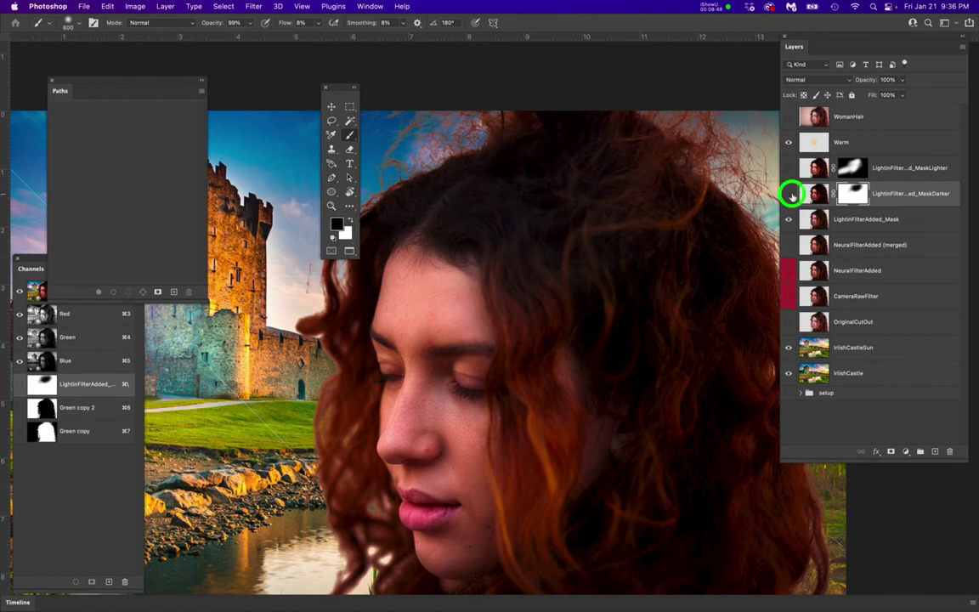
{"action": "left_click", "coordinate": [789, 195]}
{"action": "left_click", "coordinate": [789, 195]}
{"action": "left_click", "coordinate": [789, 195]}
{"action": "left_click", "coordinate": [788, 219]}
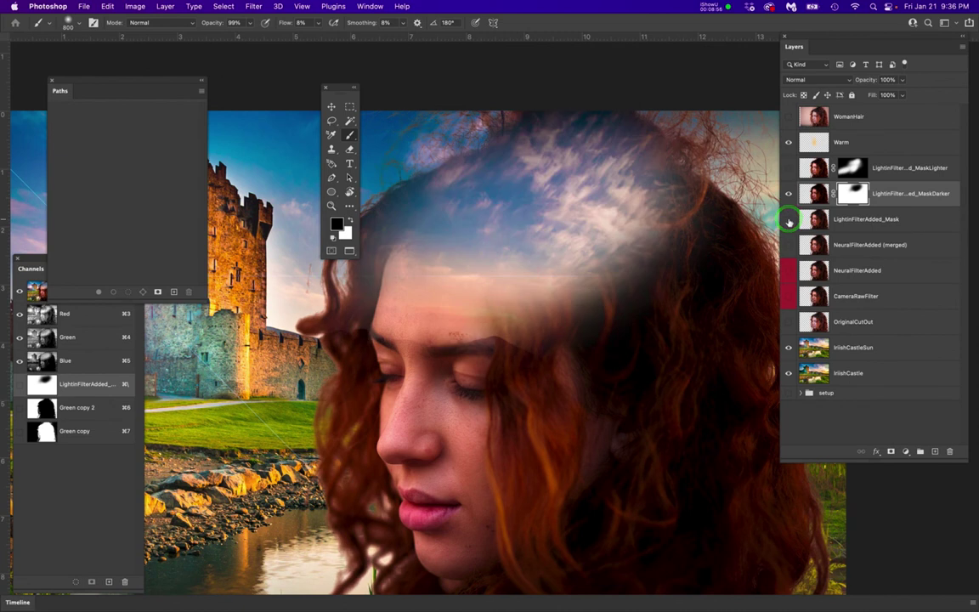
{"action": "left_click", "coordinate": [789, 219]}
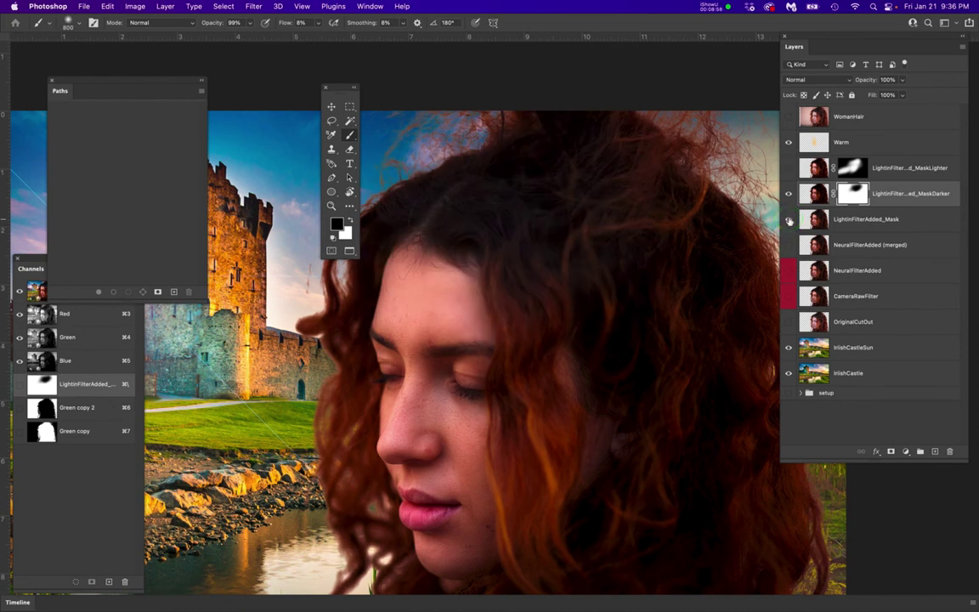
{"action": "left_click", "coordinate": [789, 168]}
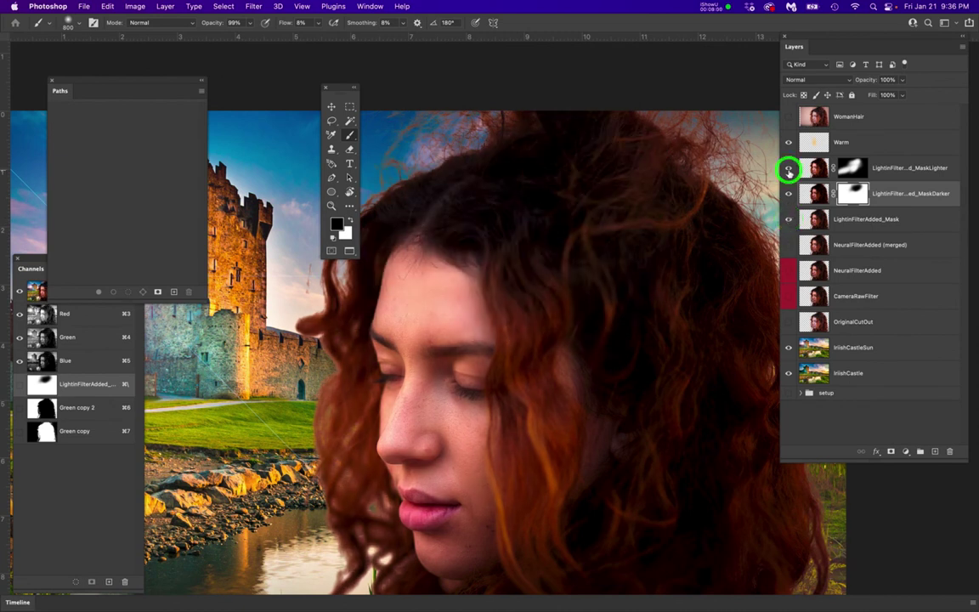
Step: Step through the Warm, LightinFilterAdded_Mask and MaskDarker layers to select MaskLighter
{"action": "left_click", "coordinate": [867, 144]}
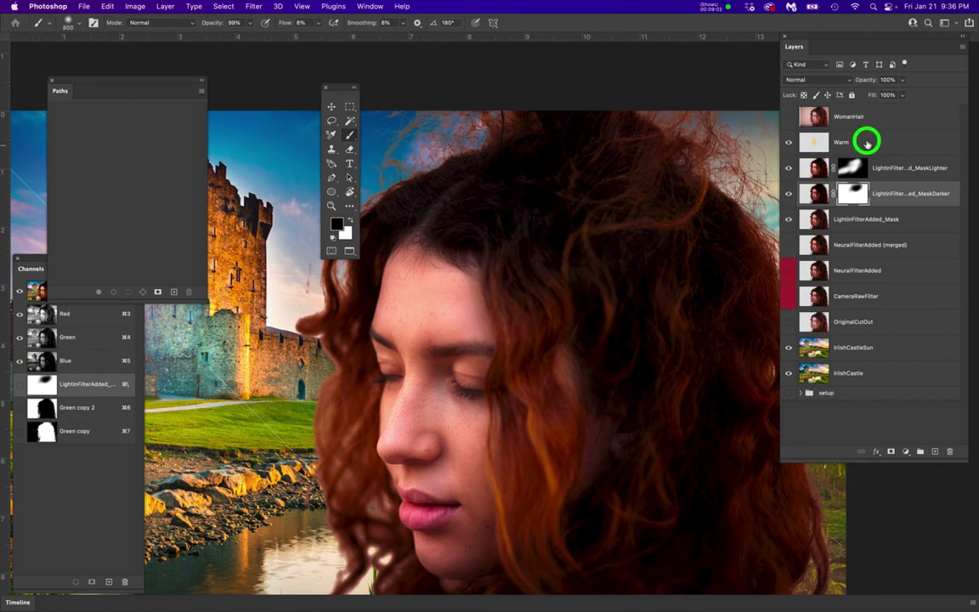
{"action": "left_click", "coordinate": [912, 219]}
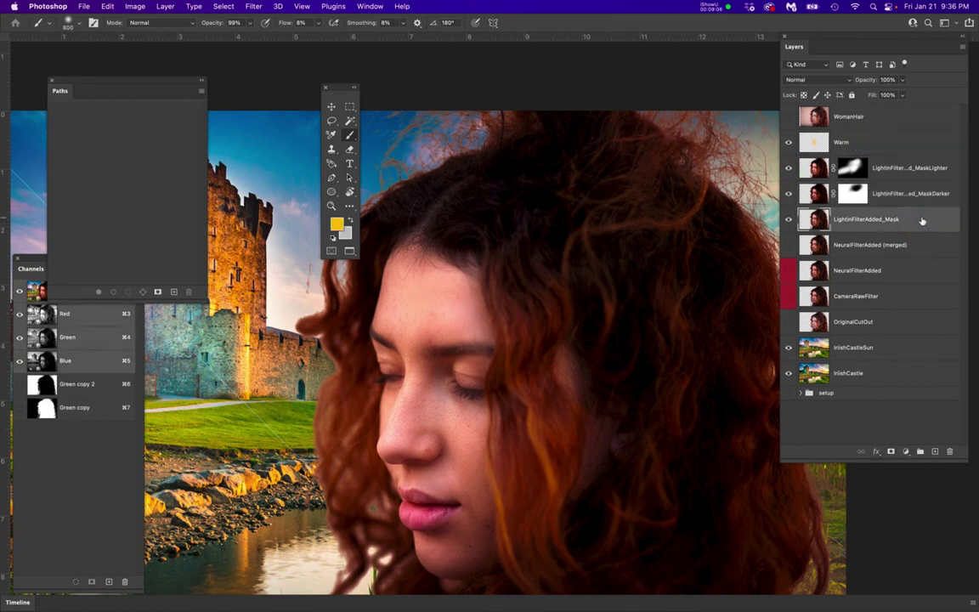
{"action": "left_click", "coordinate": [922, 194]}
{"action": "left_click", "coordinate": [926, 168]}
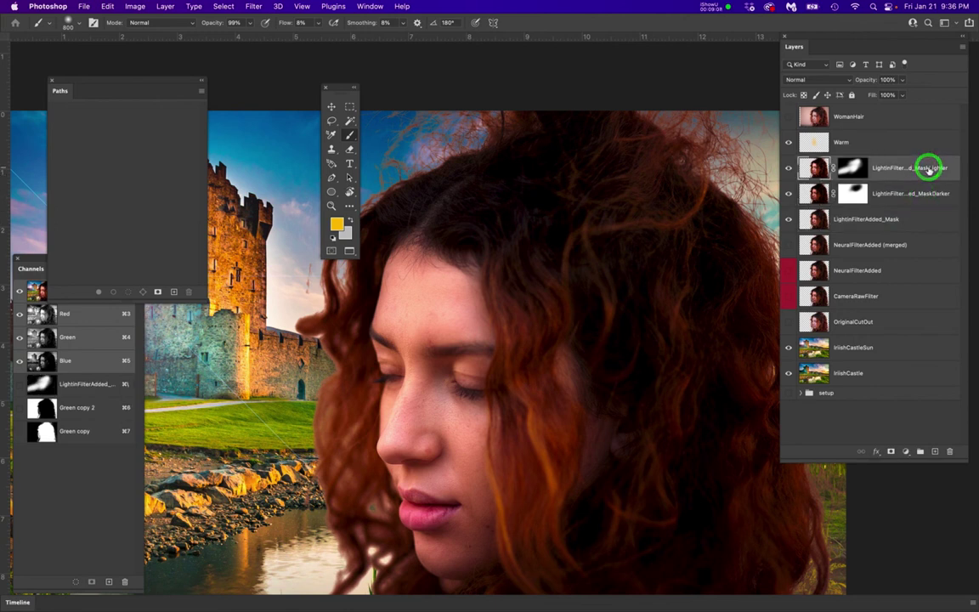